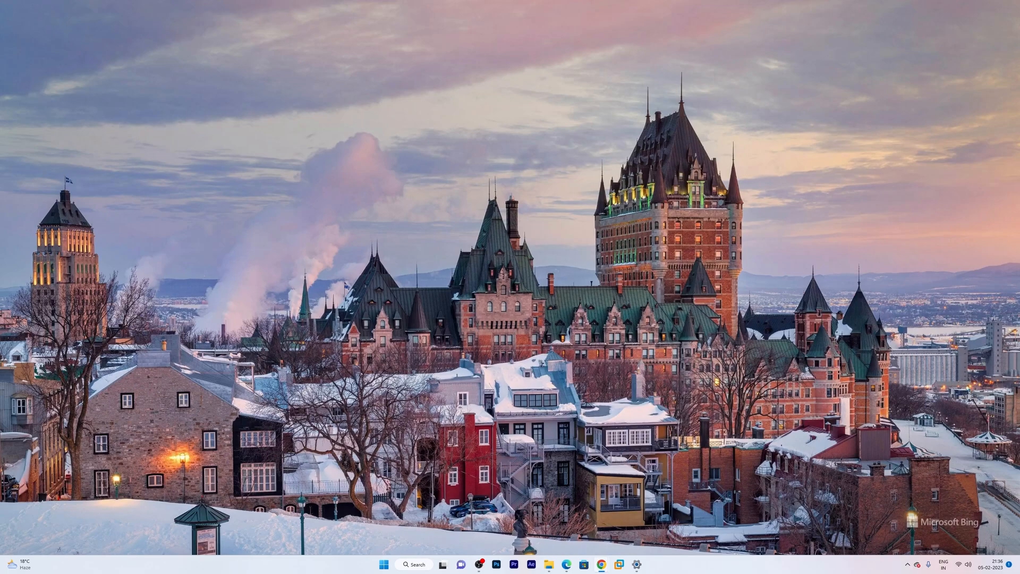
# - Maximize Chrome, search Google for 'oracle virtual box', and open the official virtualbox.org page
pyautogui.moveTo(1019, 50); pyautogui.dragTo(581, 1)
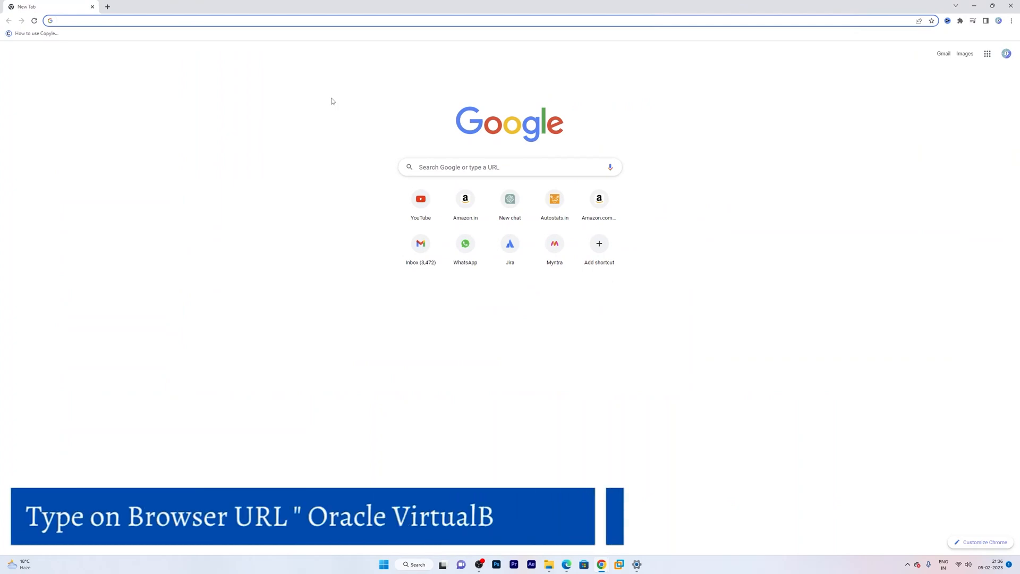
pyautogui.click(454, 168)
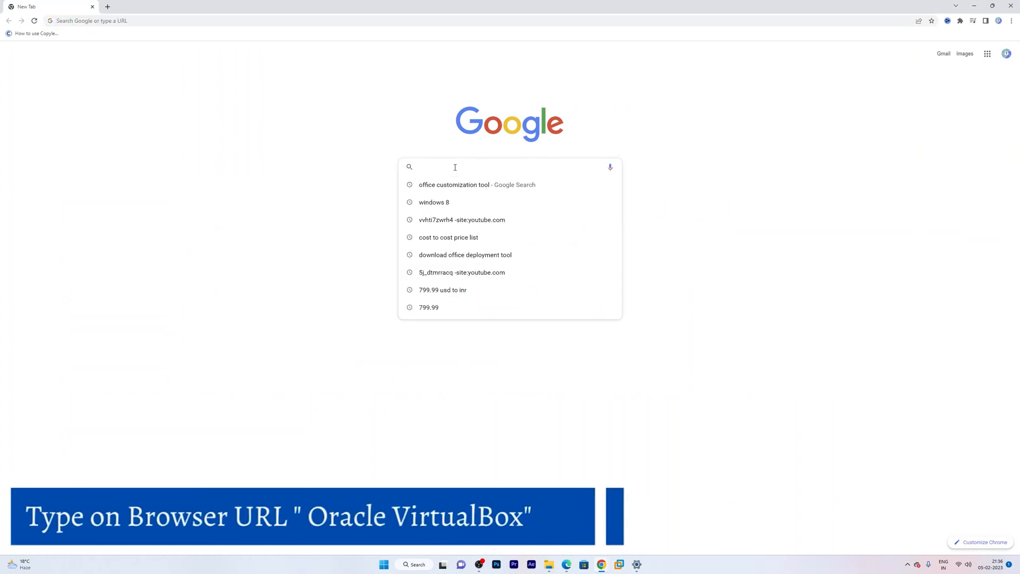
pyautogui.write('oracle ')
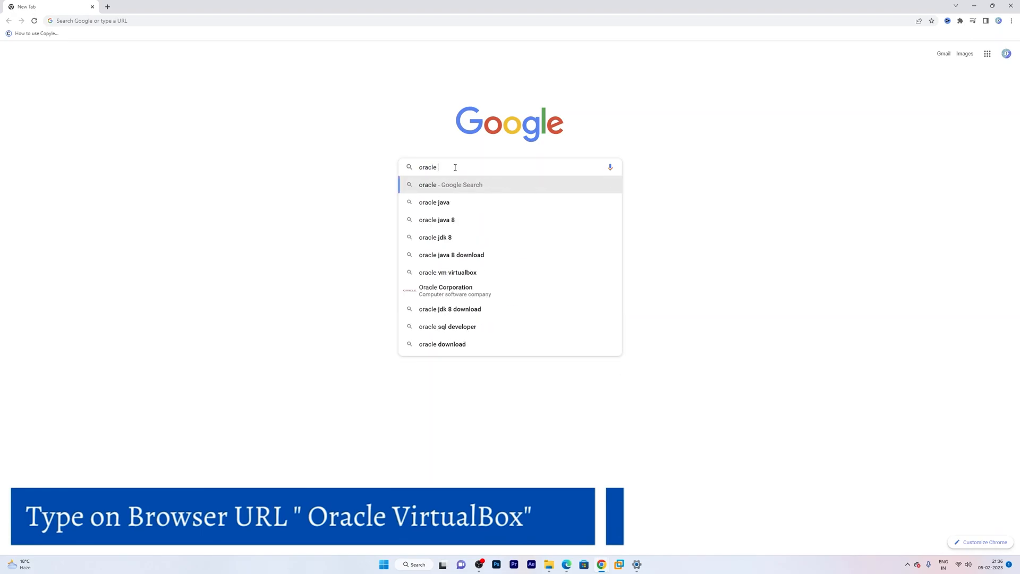
pyautogui.write('virtual boc')
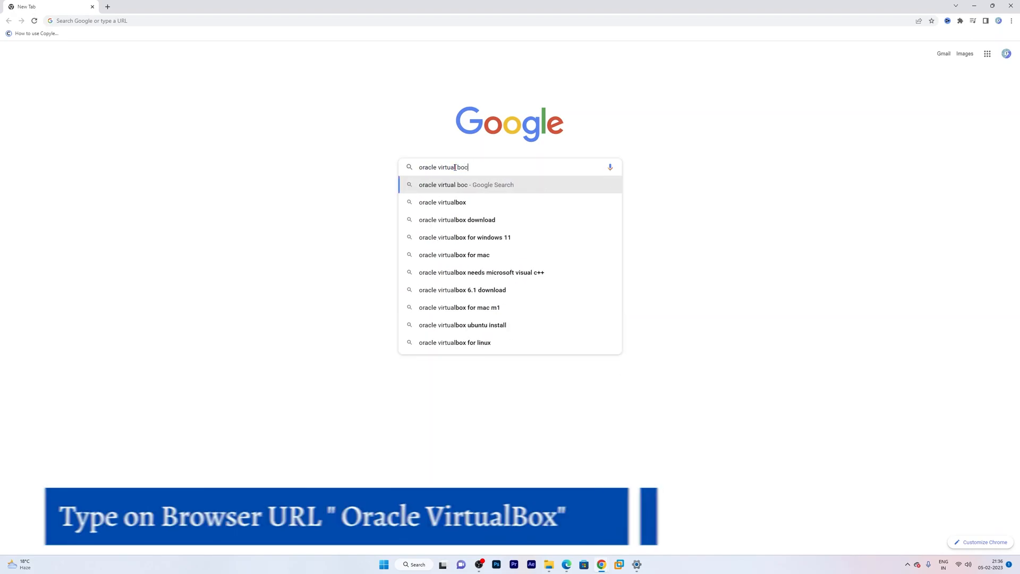
pyautogui.press('BackSpace')
pyautogui.write('x')
pyautogui.press('Return')
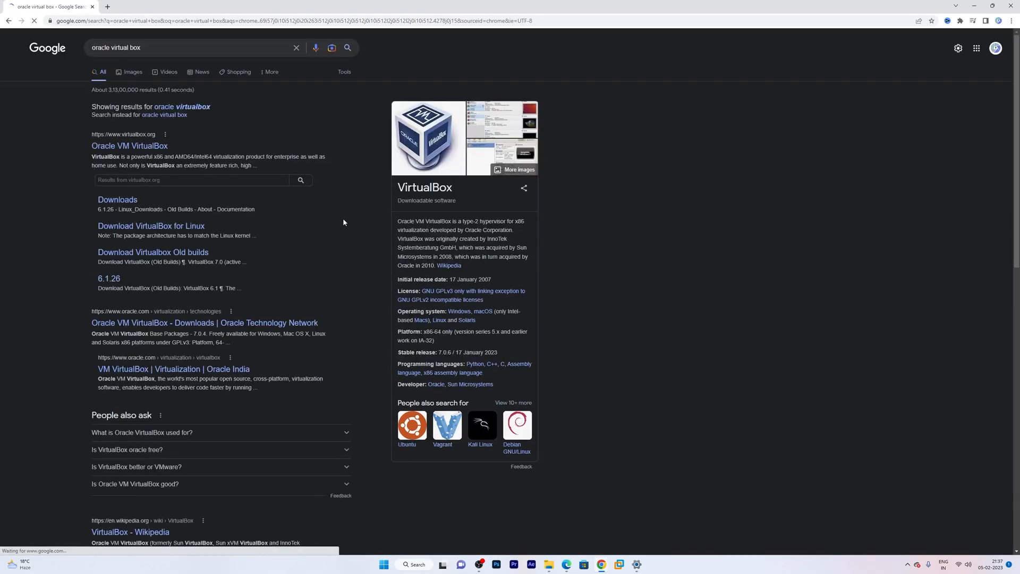
pyautogui.click(133, 149)
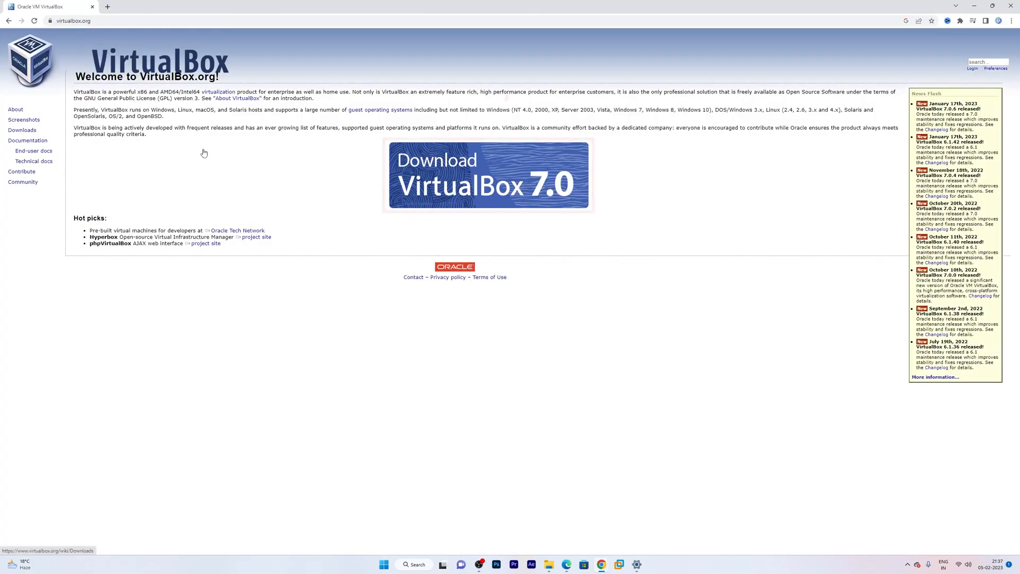
# - Download the VirtualBox 7.0.6 Windows hosts installer, VirtualBox-7.0.6-155176-Win.exe
pyautogui.click(491, 183)
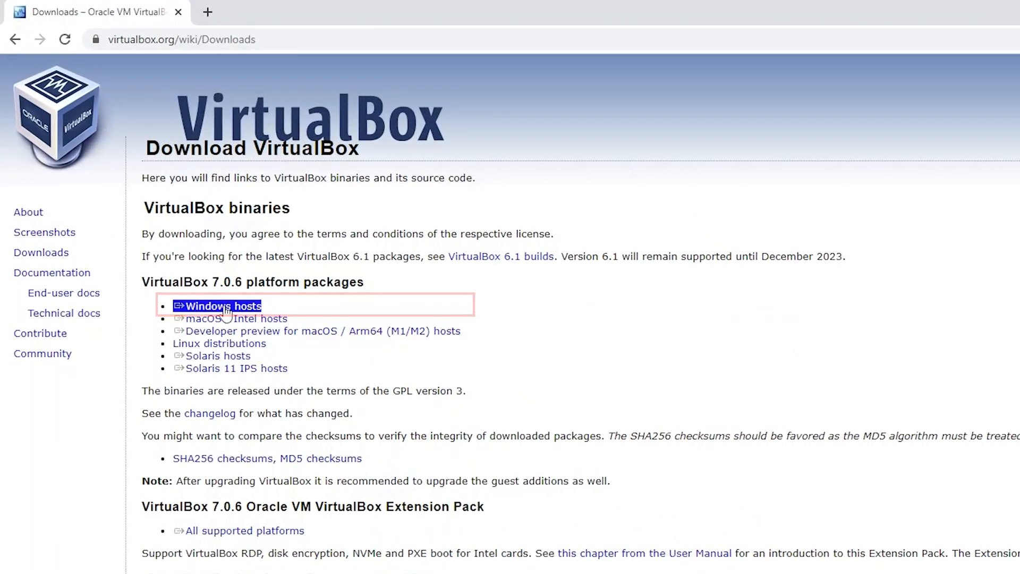
pyautogui.click(226, 308)
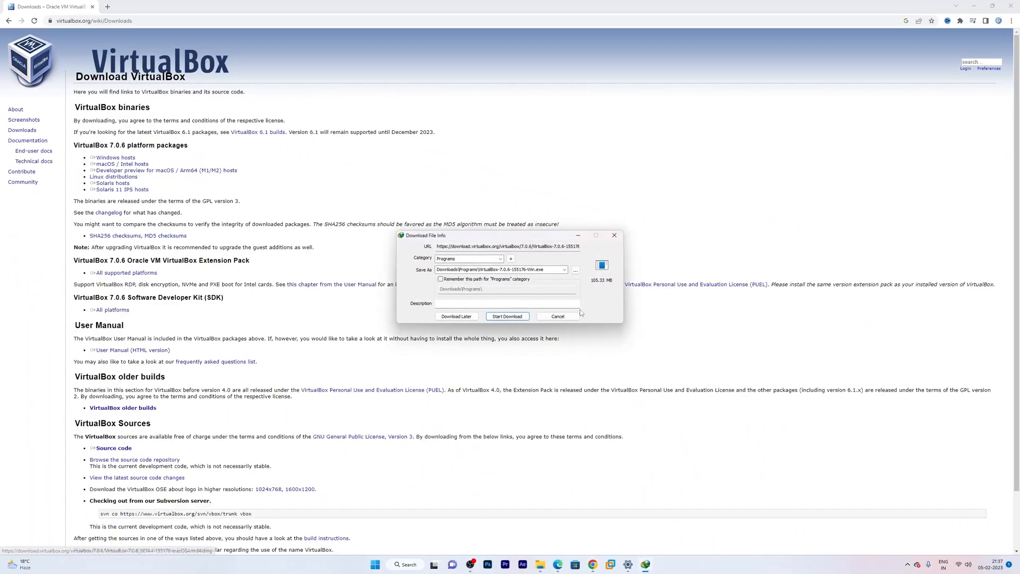
pyautogui.click(507, 316)
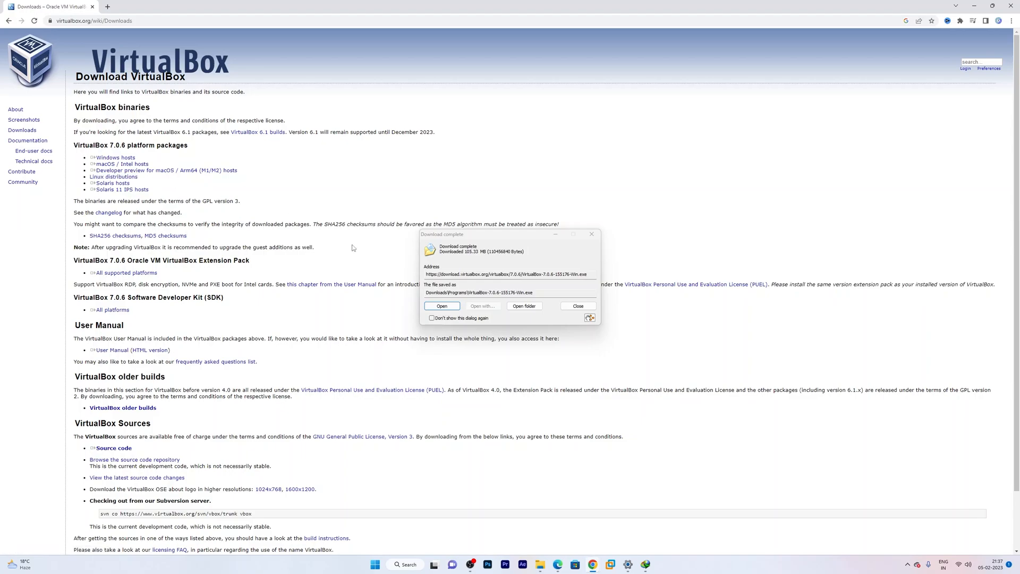
# - Install VirtualBox 7.0.6 with default options, accepting the warnings, then close the Manager that launches
pyautogui.click(453, 308)
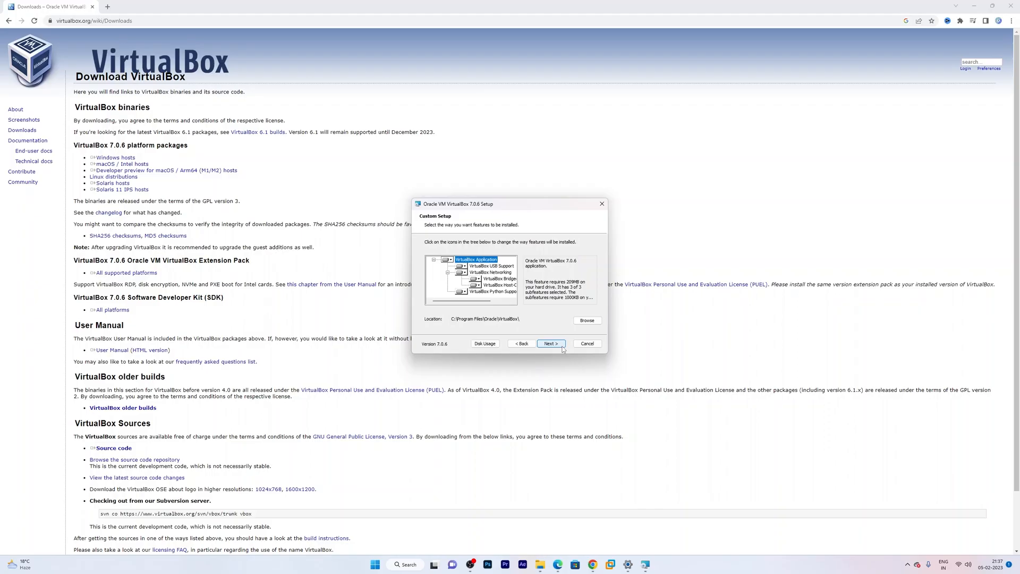
pyautogui.click(552, 344)
pyautogui.click(551, 344)
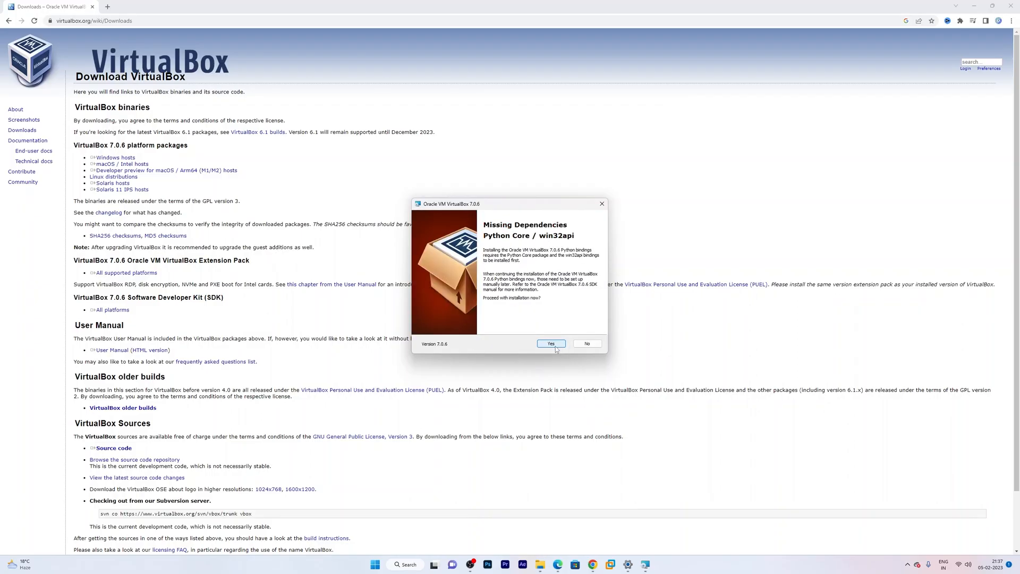
pyautogui.click(552, 343)
pyautogui.click(553, 343)
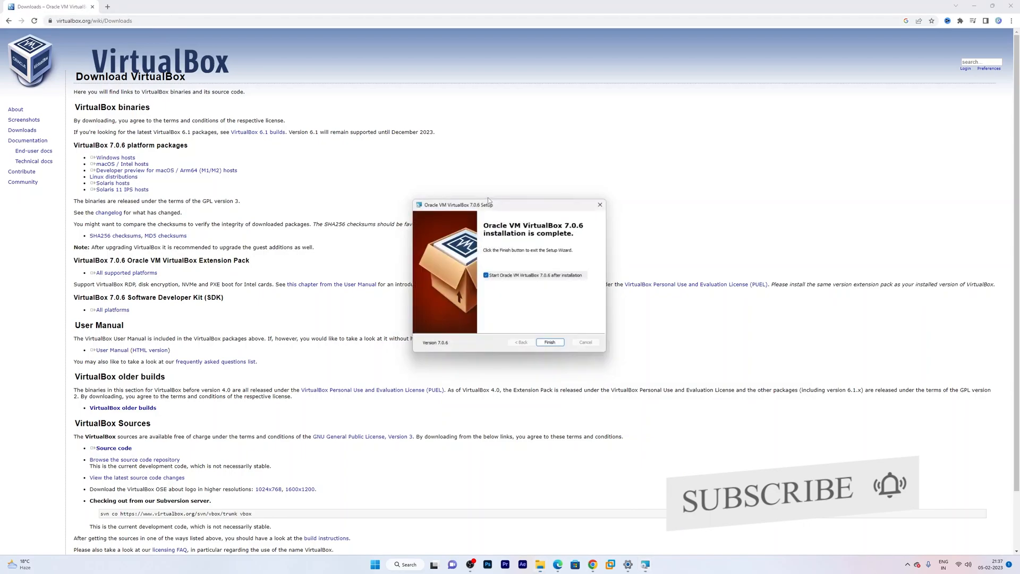
pyautogui.click(556, 344)
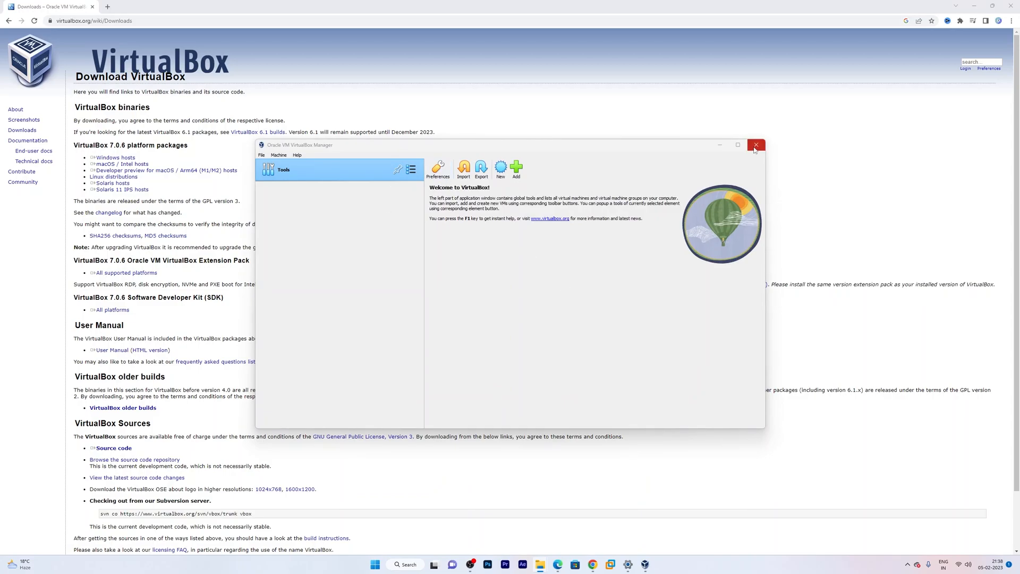
pyautogui.click(756, 145)
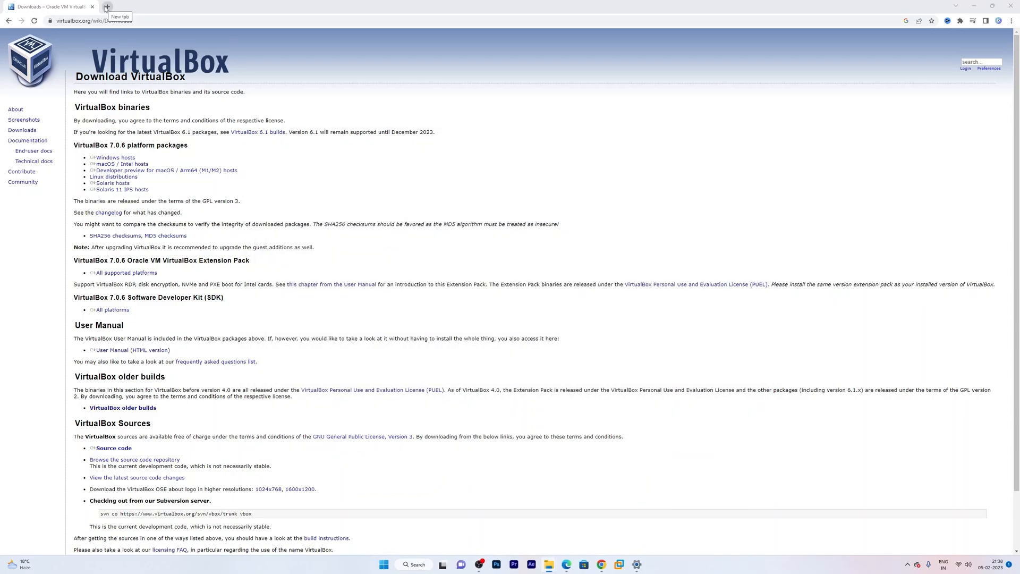
# - In a new tab, search 'download windows 11' and open Microsoft's Windows 11 download page
pyautogui.click(106, 7)
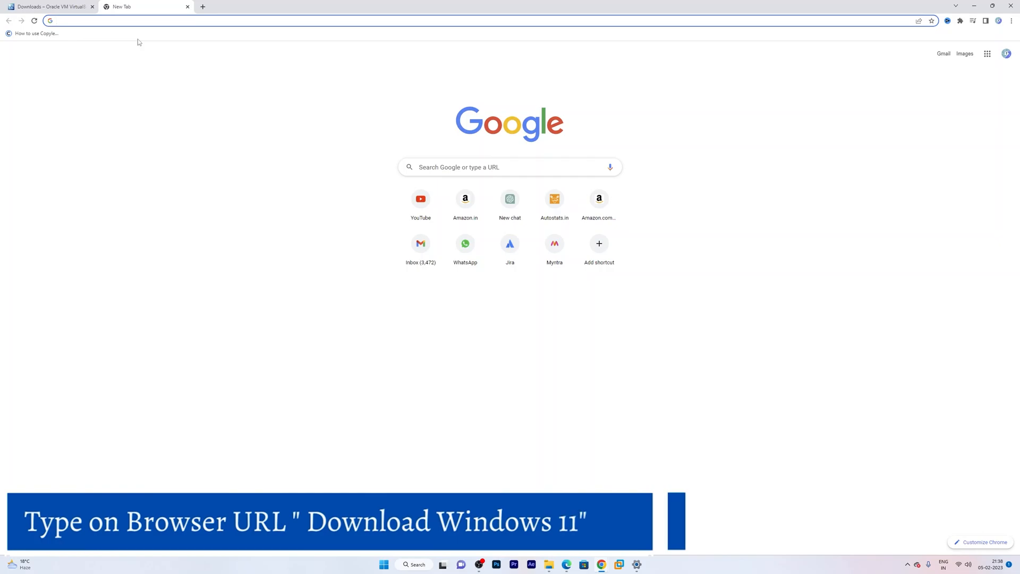
pyautogui.write('downal')
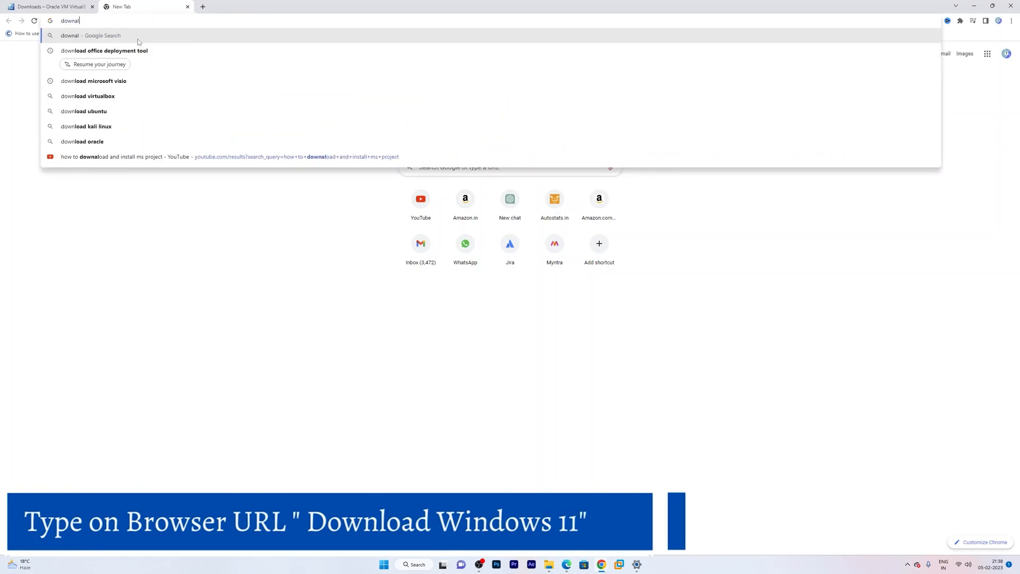
pyautogui.write('od windos')
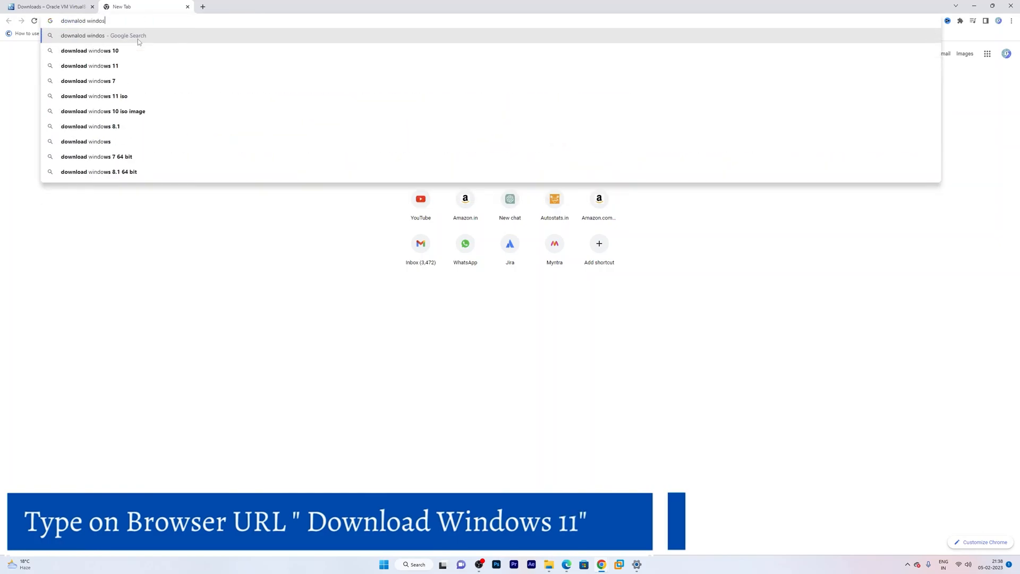
pyautogui.press('Down')
pyautogui.press('Down')
pyautogui.press('Return')
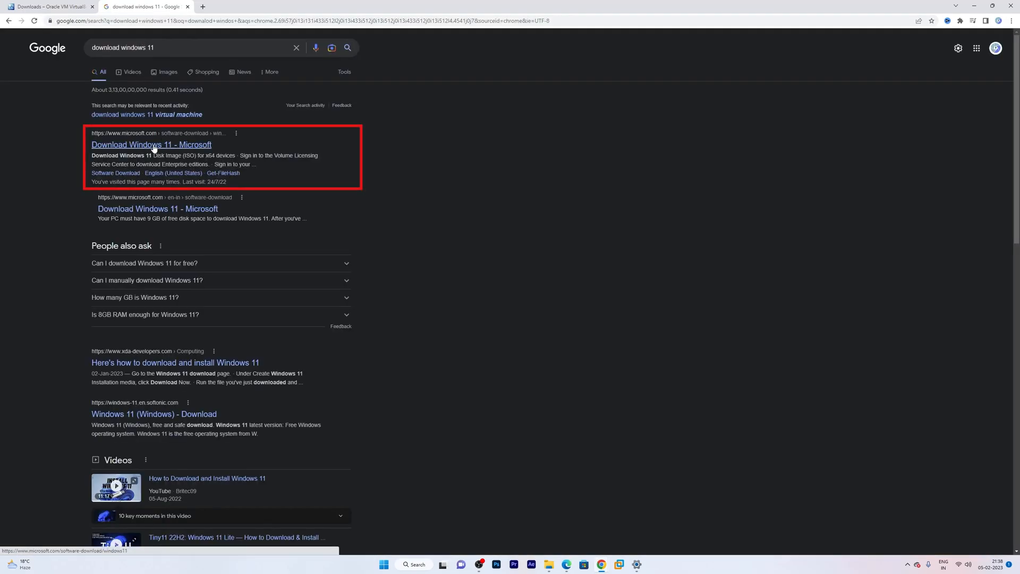
pyautogui.click(155, 145)
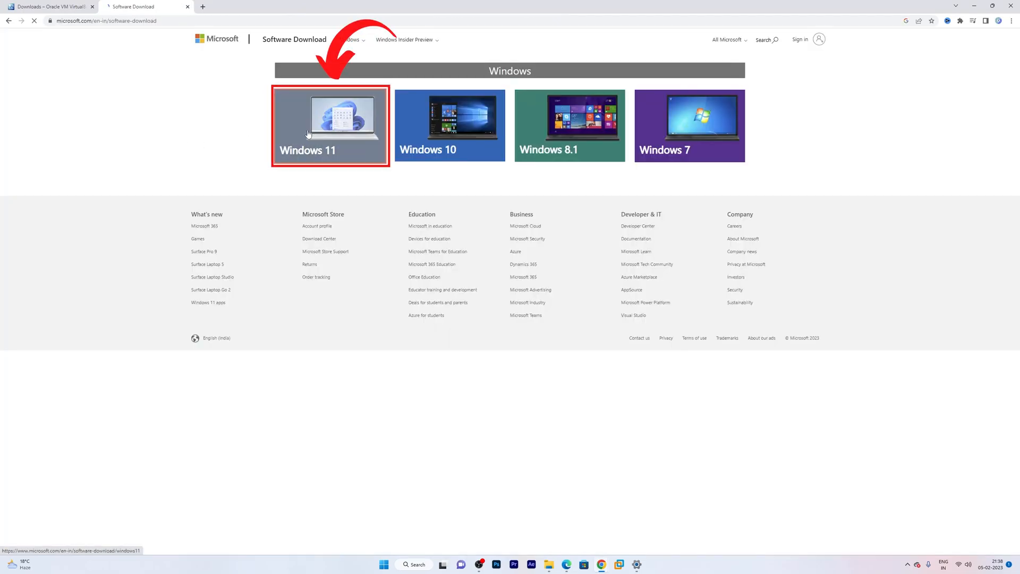
pyautogui.click(308, 133)
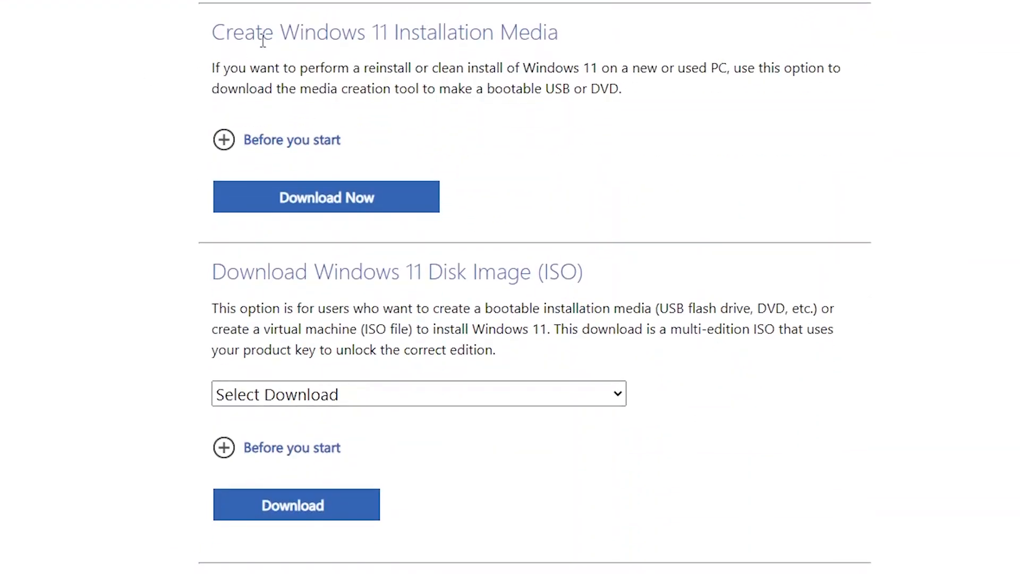
# - Choose Windows 11 (multi-edition ISO) under Disk Image (ISO) and request the download
pyautogui.scroll(-1, 319, 271)
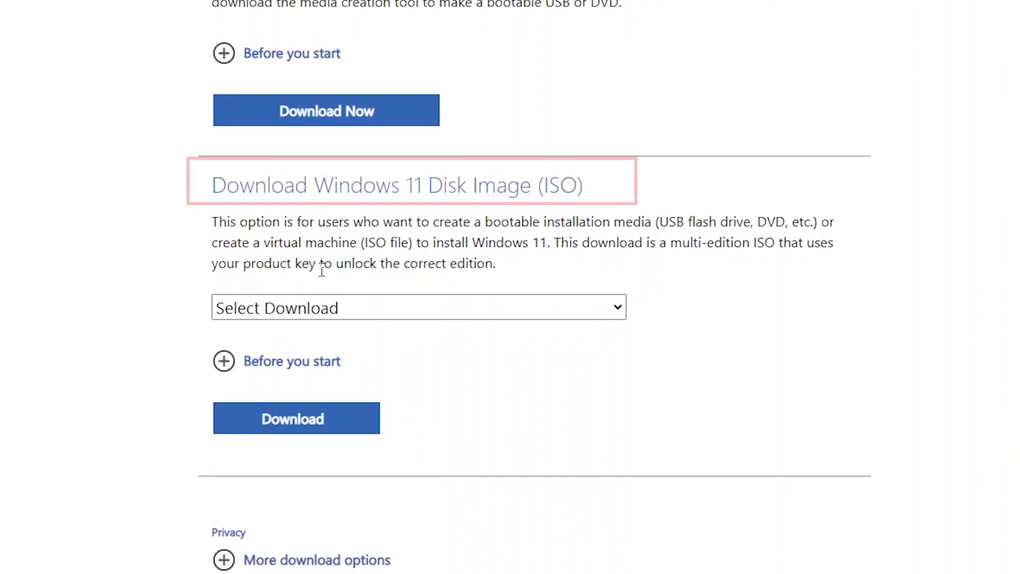
pyautogui.moveTo(239, 186); pyautogui.dragTo(560, 185)
pyautogui.click(654, 215)
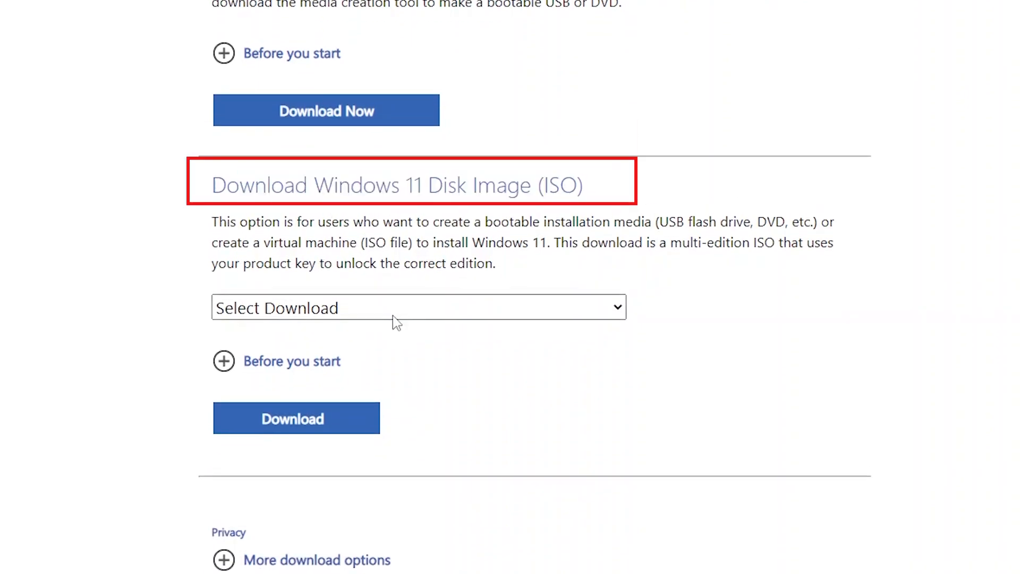
pyautogui.click(341, 307)
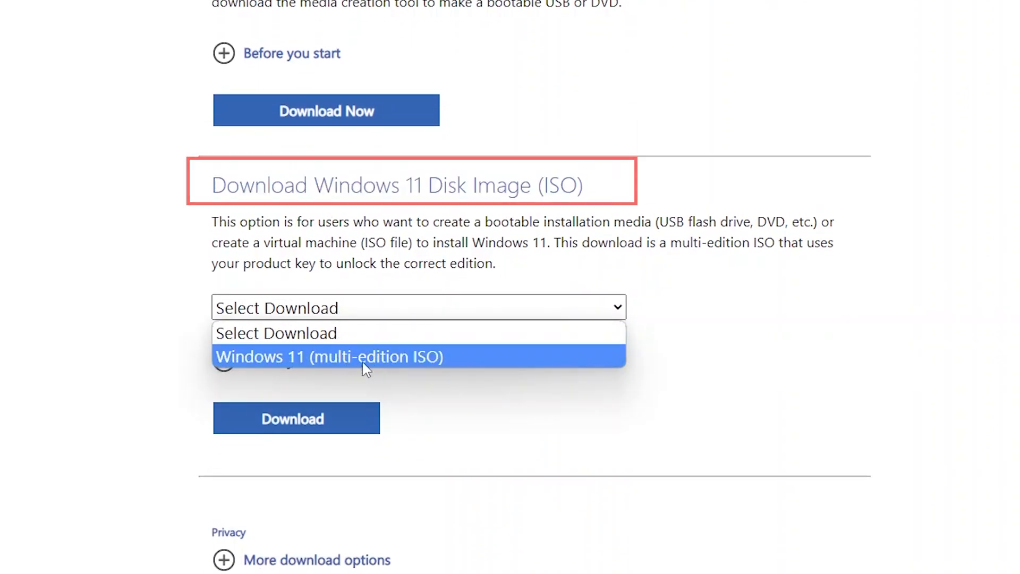
pyautogui.click(337, 357)
pyautogui.click(263, 418)
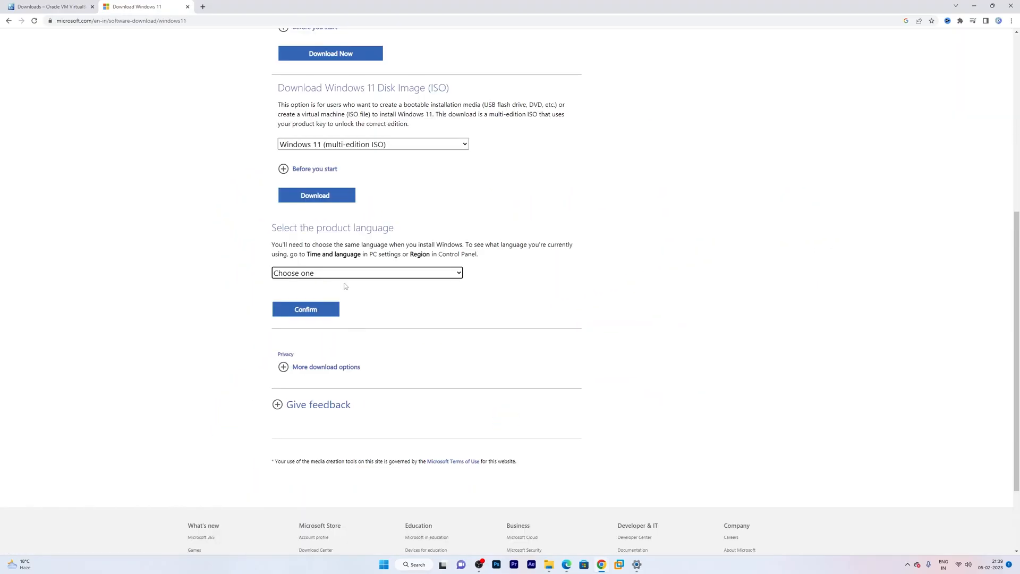
# - Select English (United States) as the product language and confirm it
pyautogui.click(421, 274)
pyautogui.scroll(-5, 392, 423)
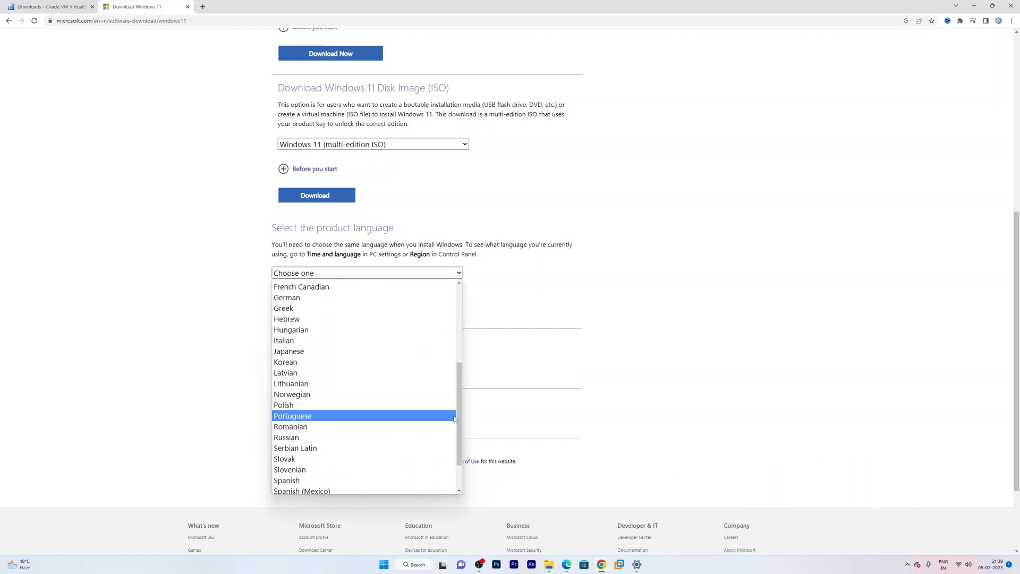
pyautogui.moveTo(458, 416); pyautogui.dragTo(455, 337)
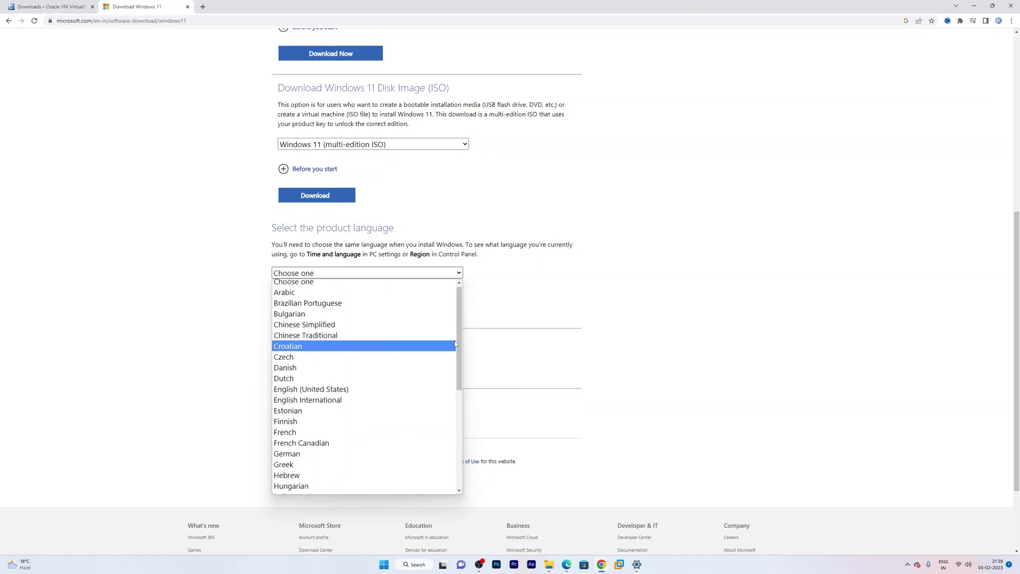
pyautogui.click(359, 388)
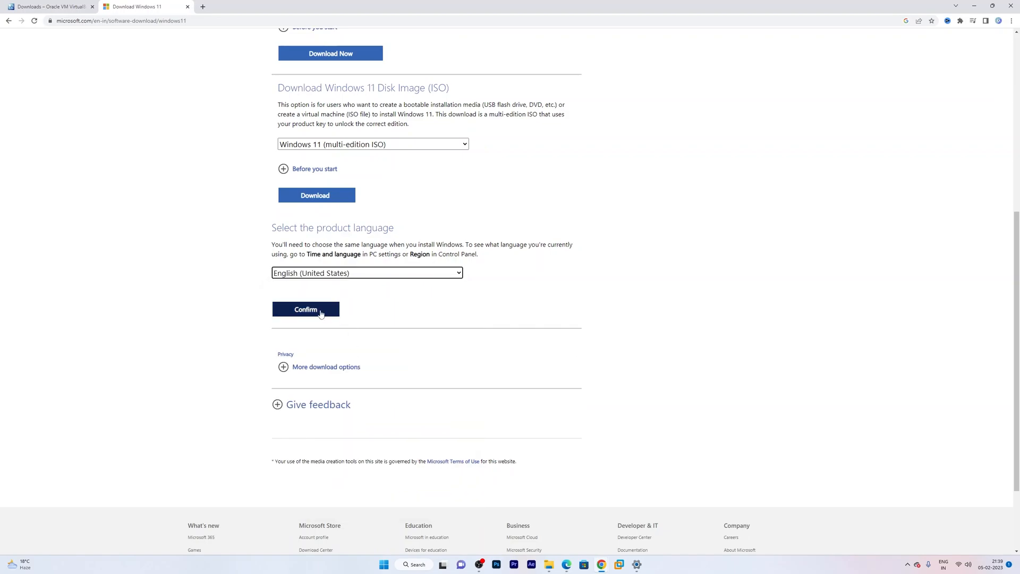
pyautogui.click(321, 313)
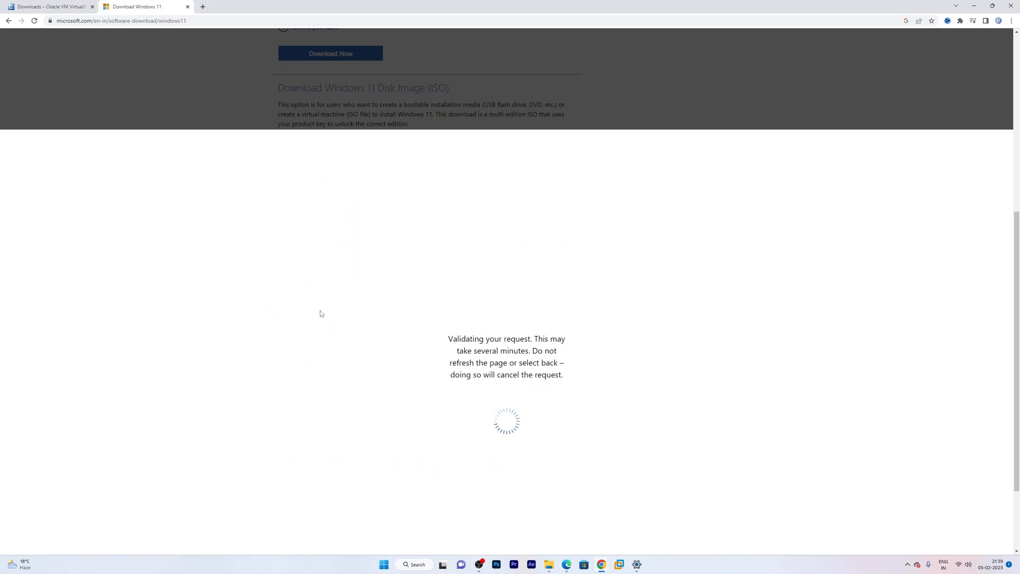
pyautogui.scroll(-3, 321, 313)
pyautogui.scroll(2, 321, 308)
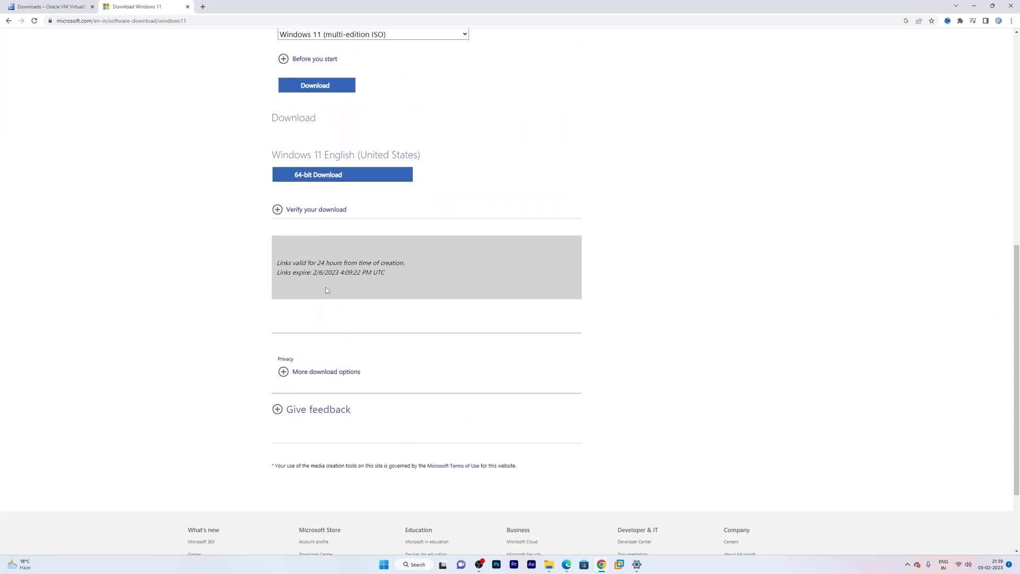
# - Download the 64-bit Win11_22H2_English_x64v1.iso (5.17 GB) and show it in its folder
pyautogui.click(340, 181)
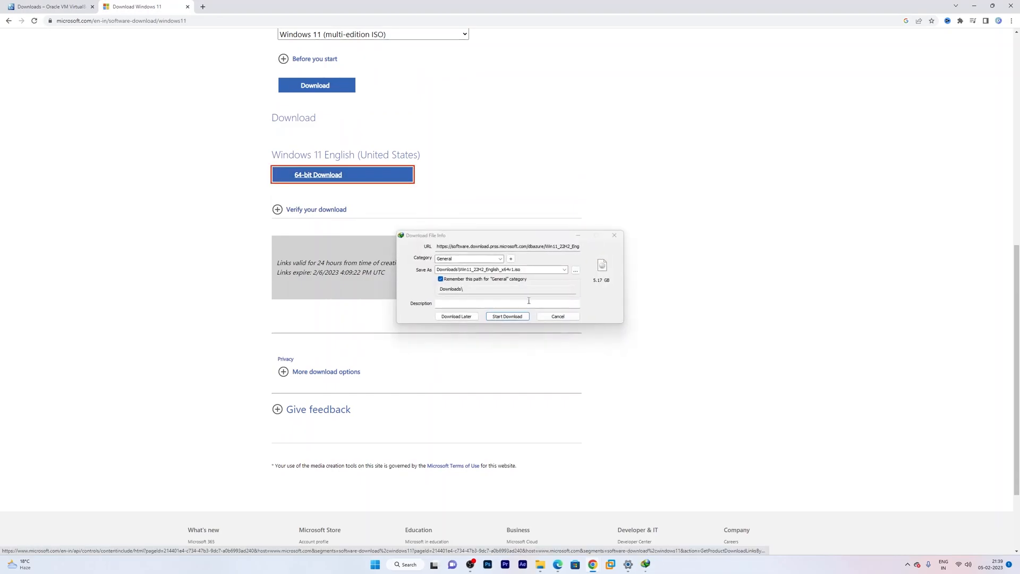
pyautogui.click(520, 316)
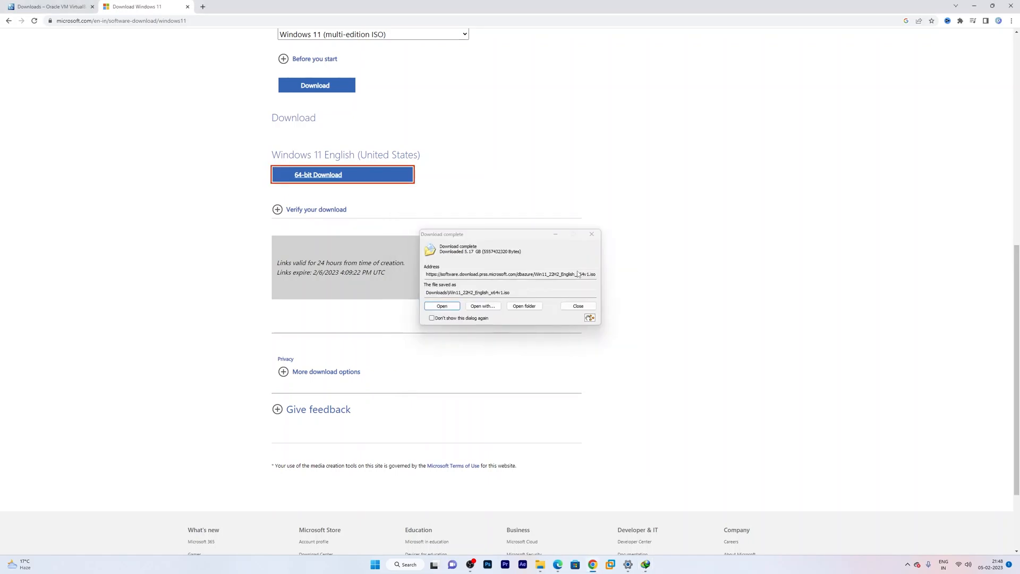
pyautogui.click(524, 306)
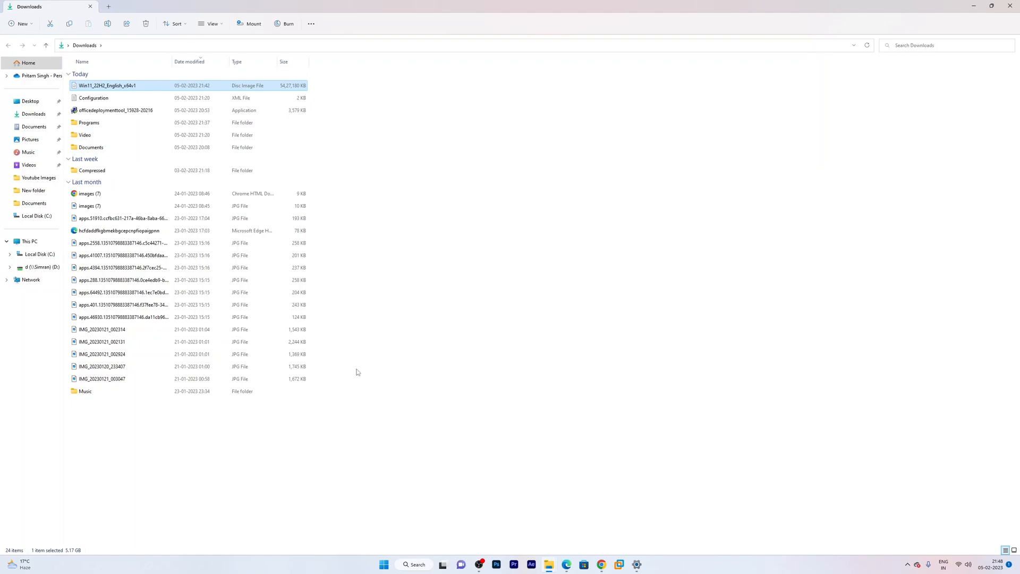
# - Paste the Win11_22H2_English_x64v1 ISO into the C:\VM ISO folder
pyautogui.click(29, 241)
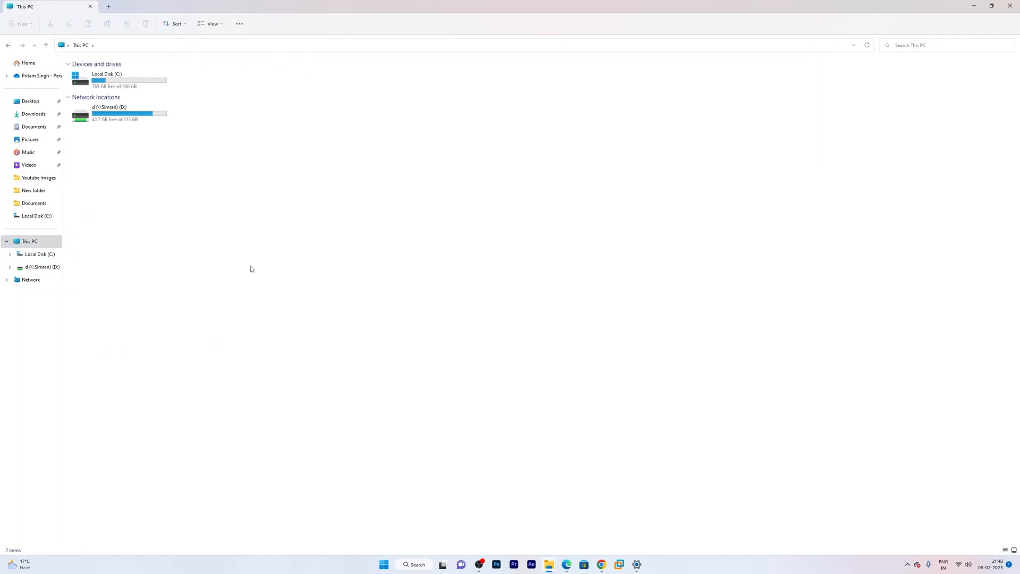
pyautogui.doubleClick(114, 80)
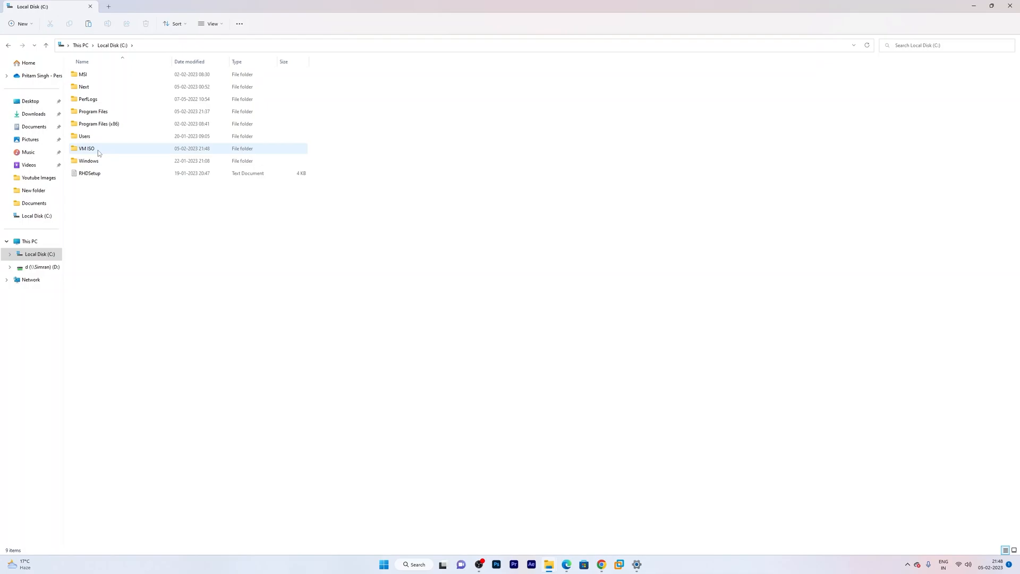
pyautogui.doubleClick(117, 147)
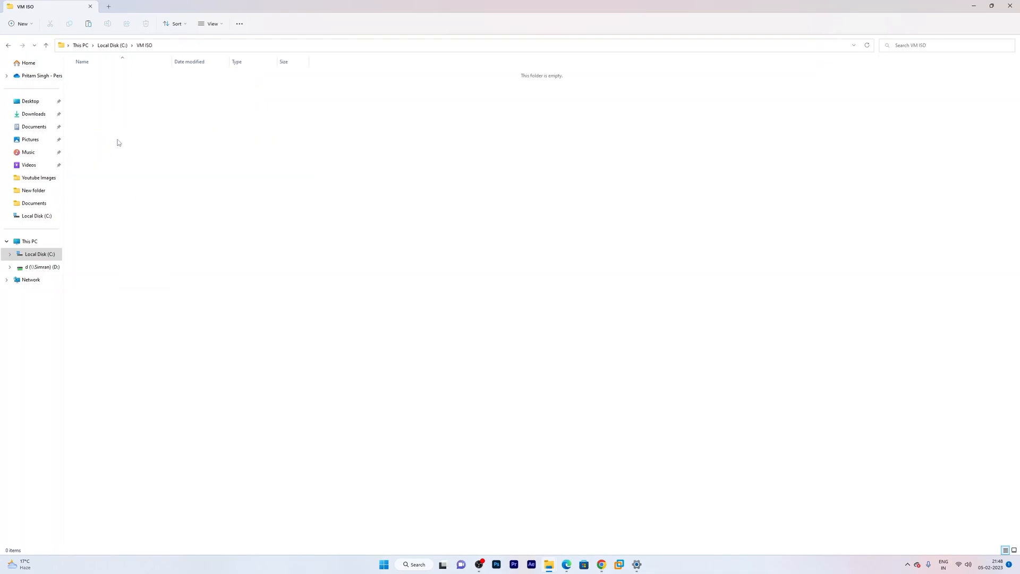
pyautogui.hotkey('ctrl', 'v')
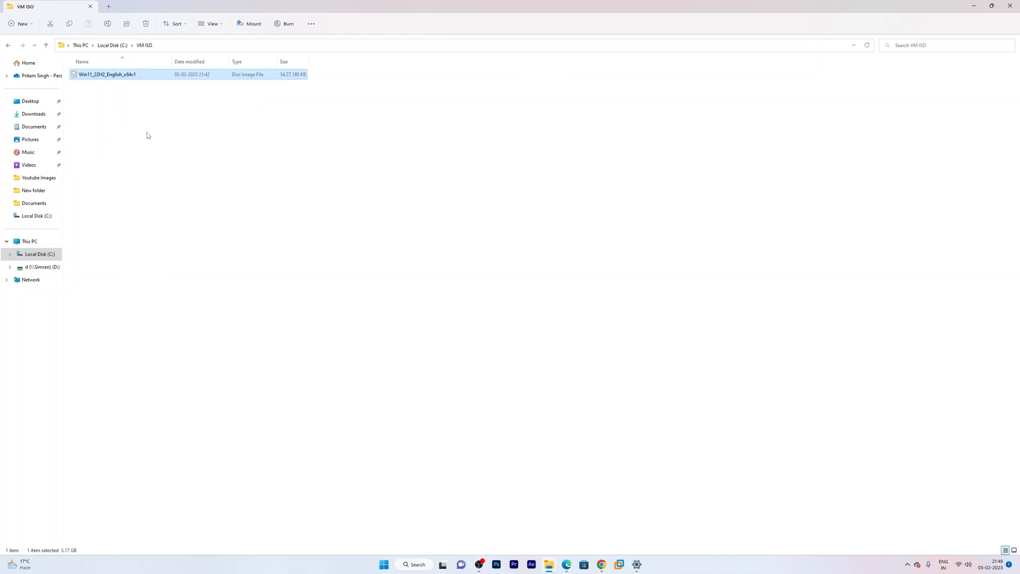
pyautogui.click(201, 116)
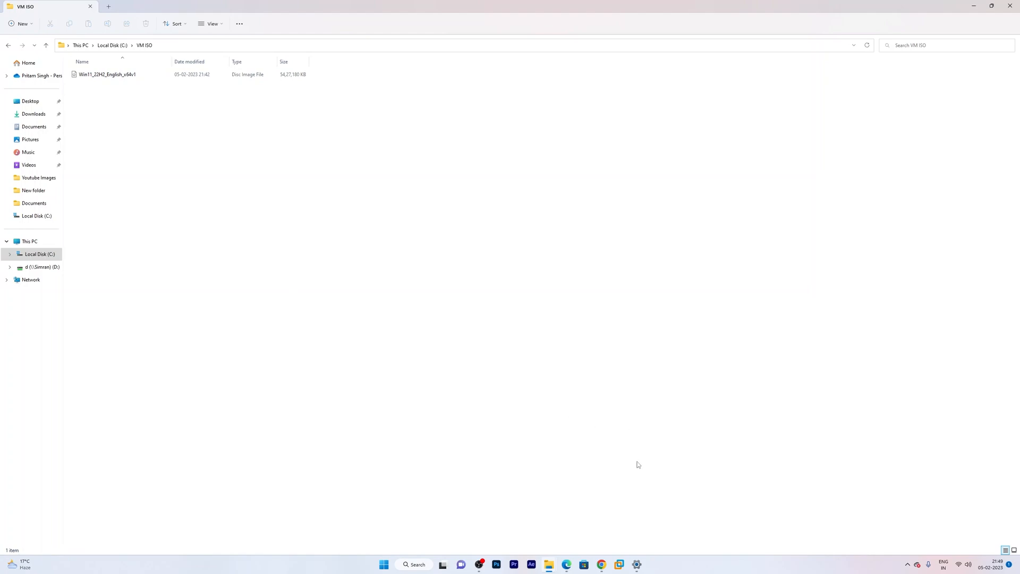
# - Launch Oracle VM VirtualBox from the Start menu's Recommended list
pyautogui.click(384, 564)
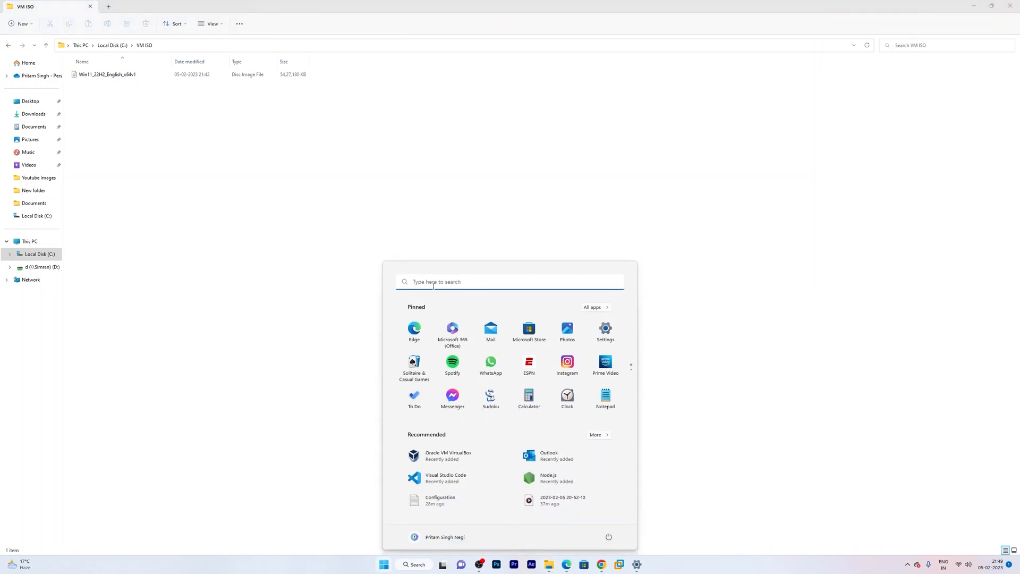
pyautogui.click(434, 286)
pyautogui.click(384, 563)
pyautogui.click(448, 455)
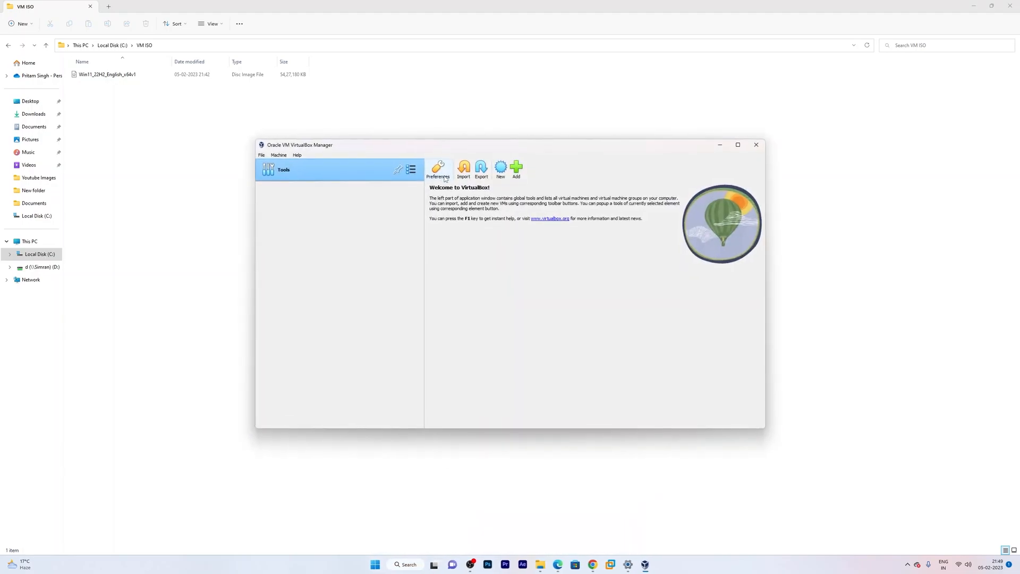
# - Create a new VM named 'Windows 11' using C:\VM ISO\Win11_22H2_English_x64v1.iso as its ISO image
pyautogui.click(497, 99)
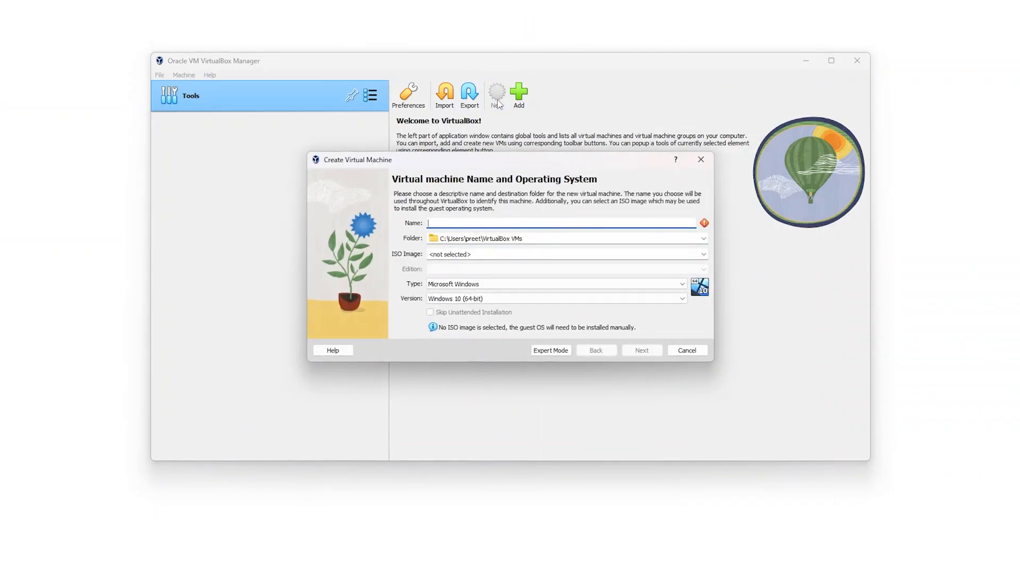
pyautogui.write('Wind')
pyautogui.write('oe')
pyautogui.write('ws 11')
pyautogui.click(588, 253)
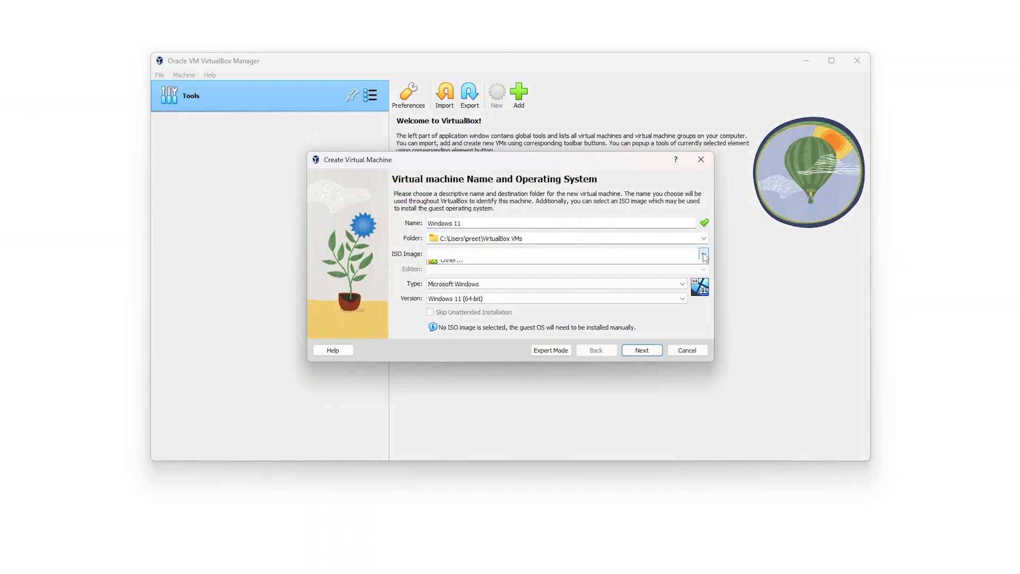
pyautogui.click(703, 254)
pyautogui.click(499, 274)
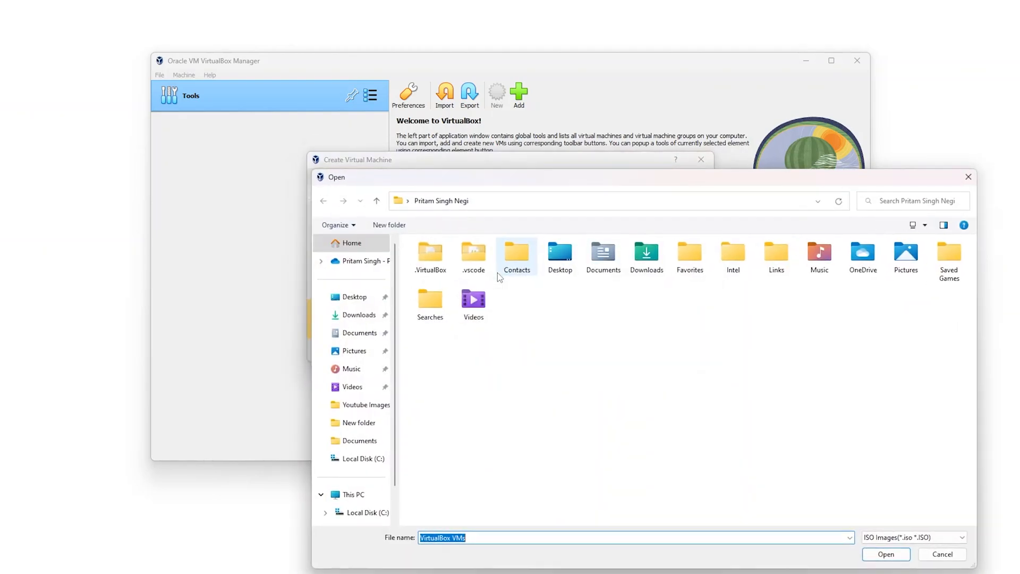
pyautogui.click(366, 494)
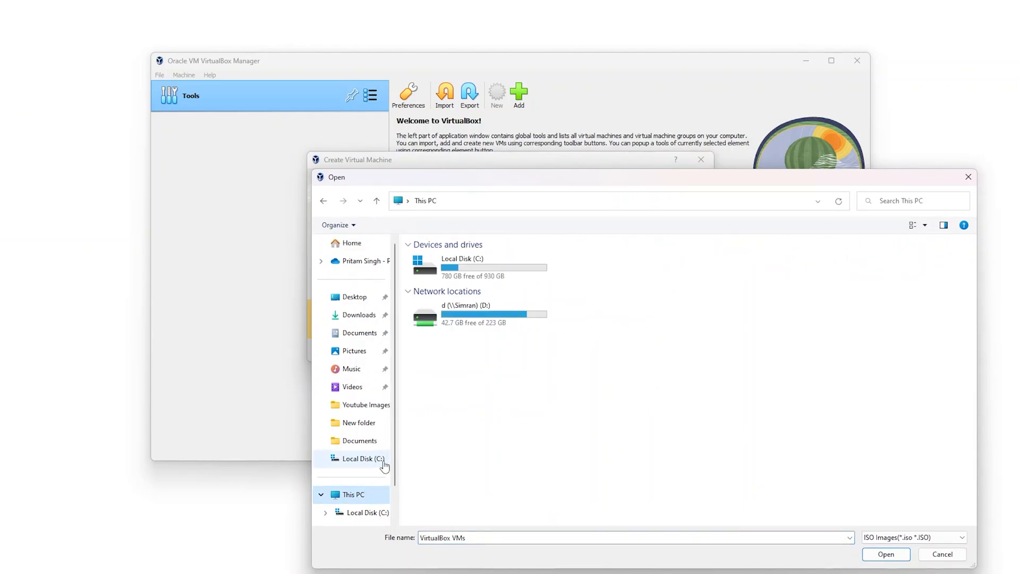
pyautogui.doubleClick(467, 272)
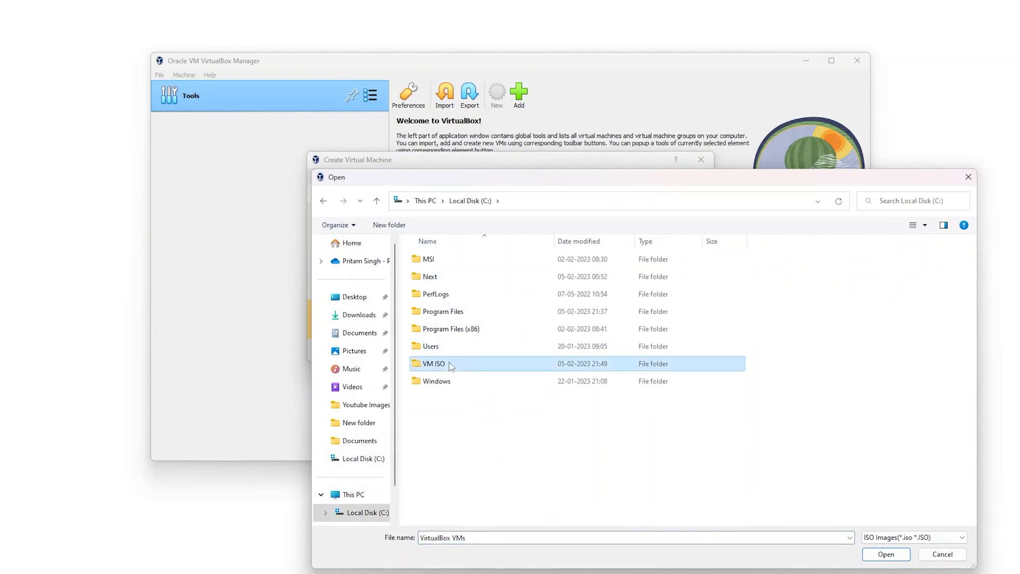
pyautogui.doubleClick(448, 362)
pyautogui.doubleClick(466, 261)
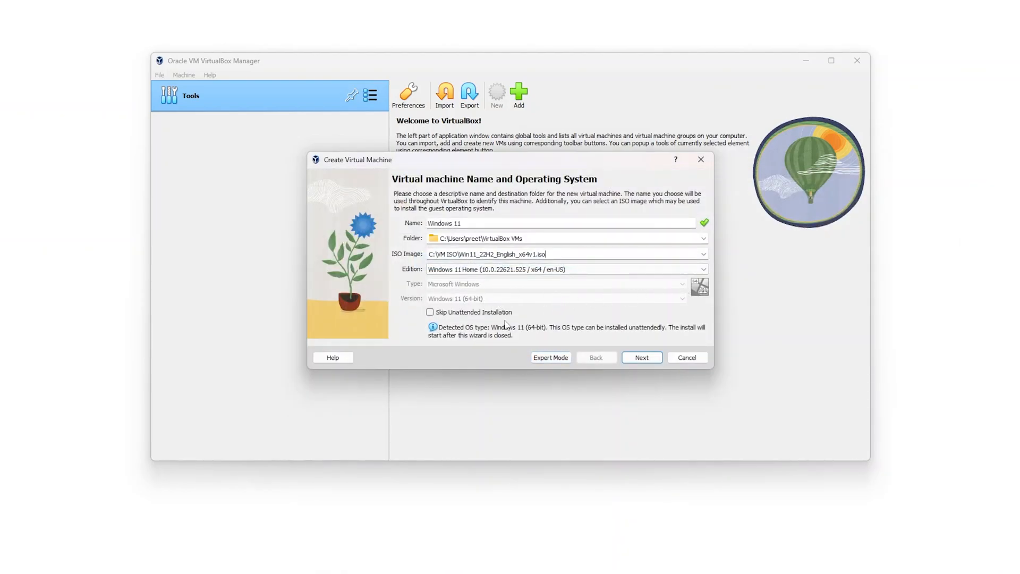
pyautogui.click(640, 365)
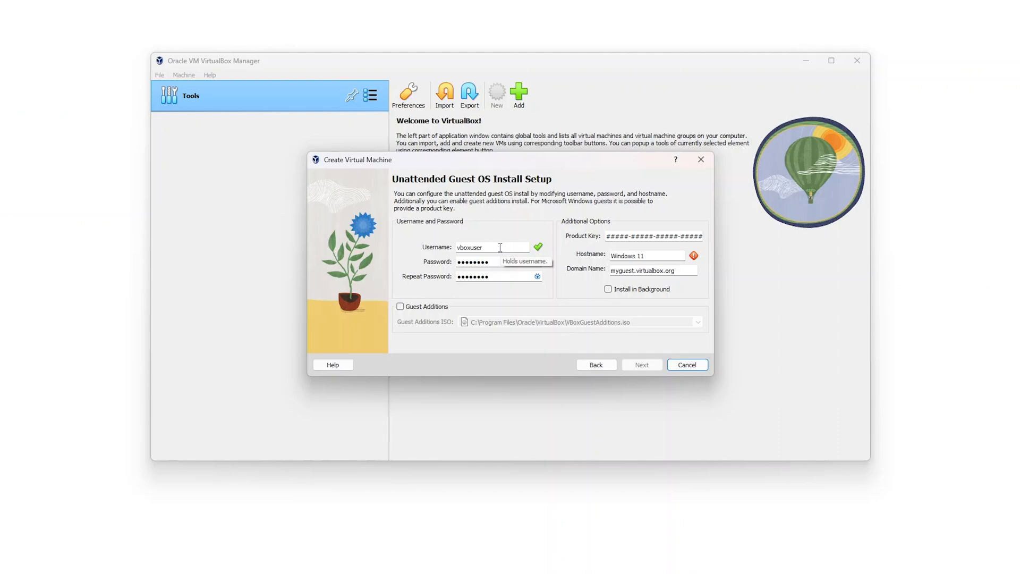
# - Set the unattended install username to 'user' and enter a matching password twice
pyautogui.moveTo(500, 248); pyautogui.dragTo(403, 249)
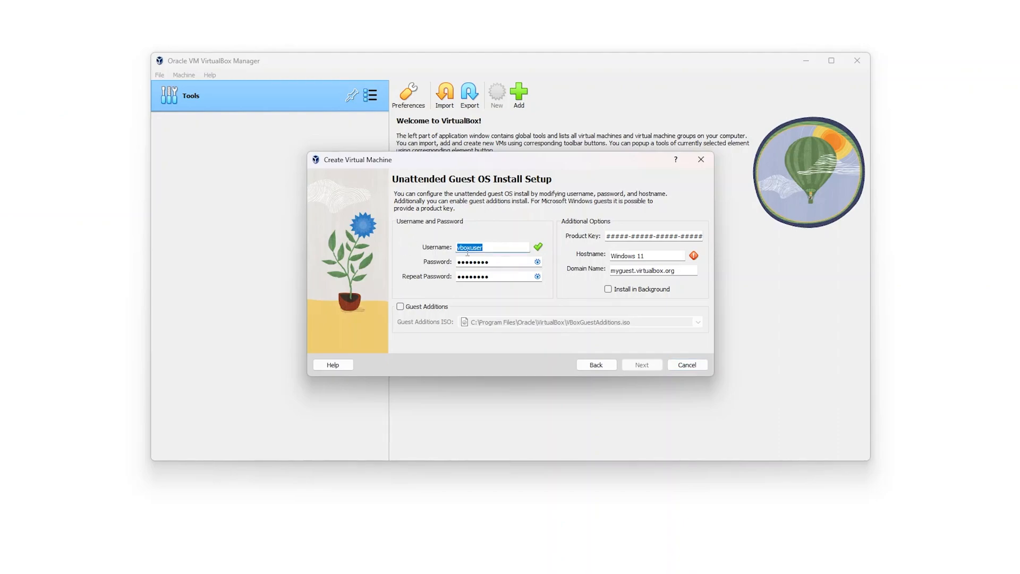
pyautogui.write('user')
pyautogui.press('Tab')
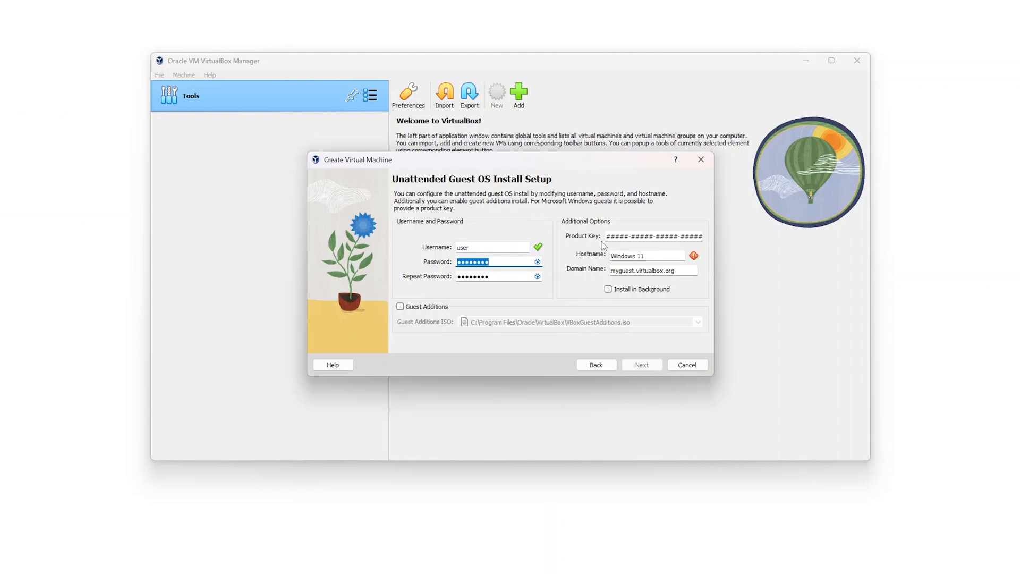
pyautogui.write('pas')
pyautogui.press('BackSpace')
pyautogui.press('BackSpace')
pyautogui.press('BackSpace')
pyautogui.write('pa')
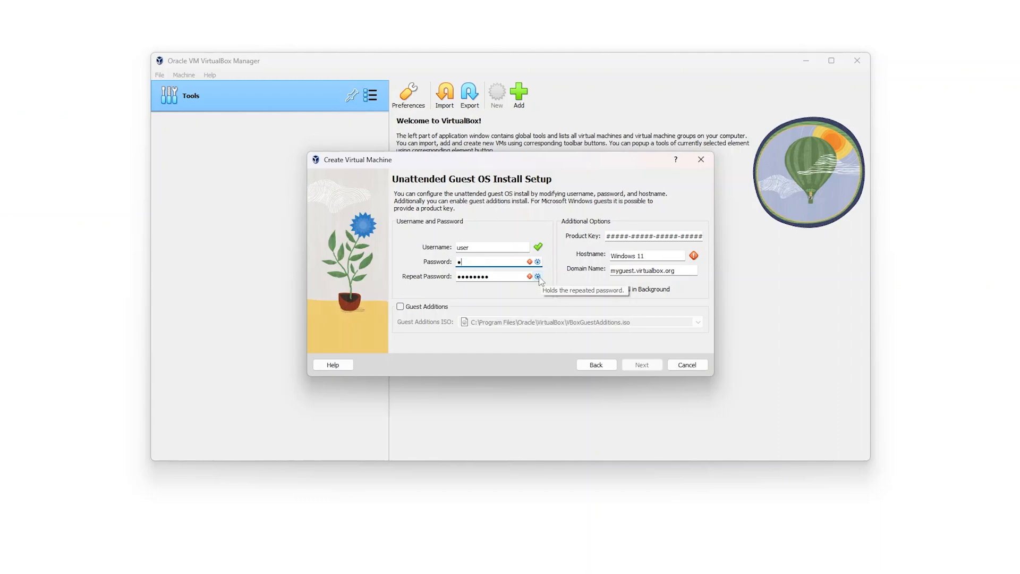
pyautogui.write('ssword12')
pyautogui.press('Tab')
pyautogui.write('password12')
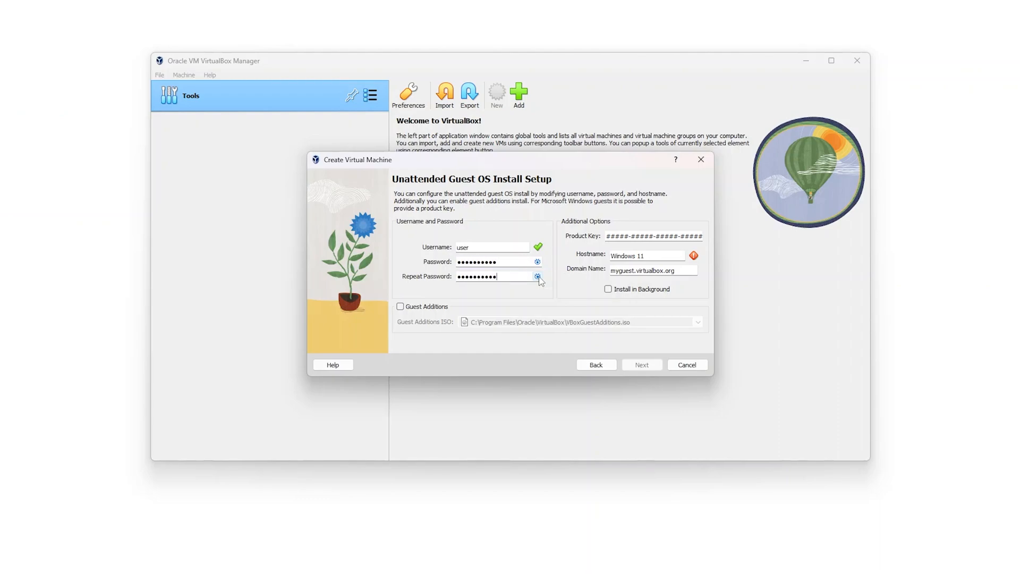
# - Replace the default hostname with a custom machine name
pyautogui.click(641, 256)
pyautogui.press('BackSpace')
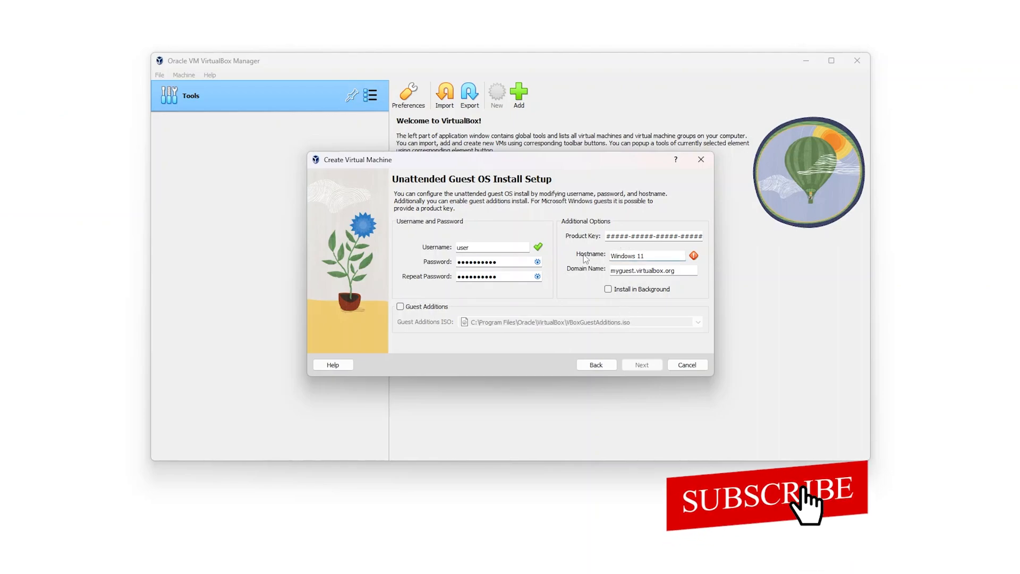
pyautogui.press('BackSpace')
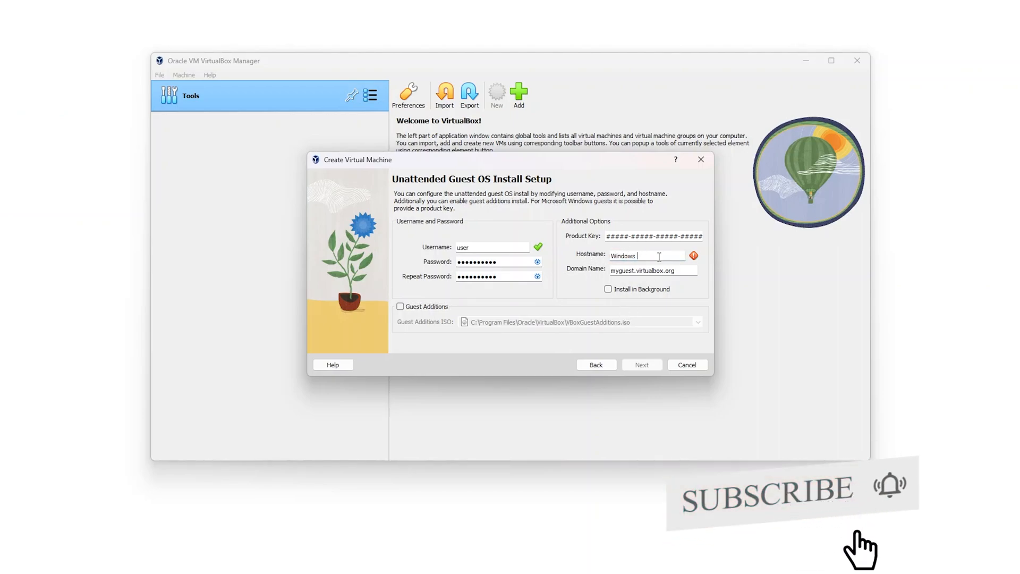
pyautogui.moveTo(633, 256); pyautogui.dragTo(606, 261)
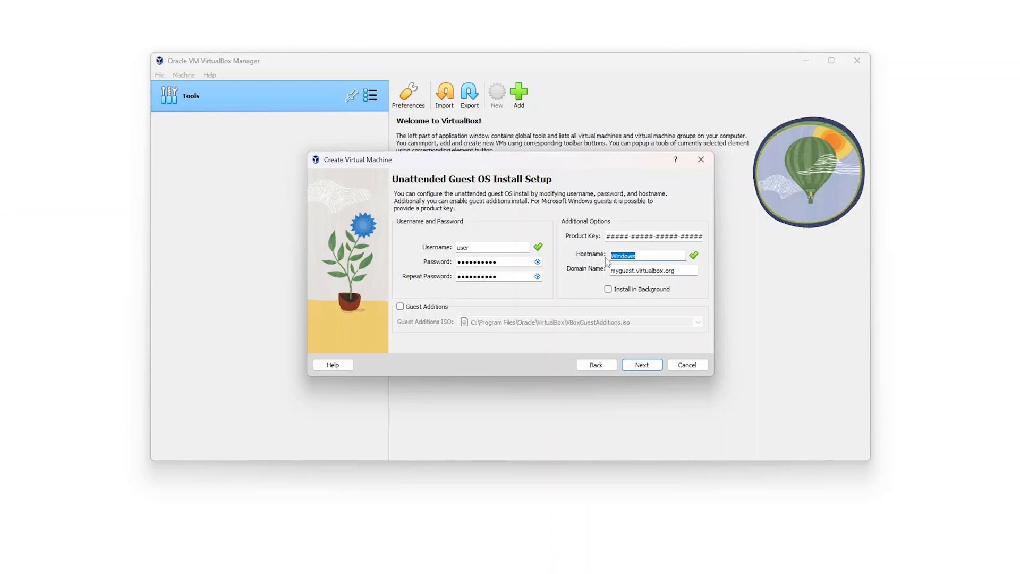
pyautogui.write('PreetamVM')
# - Advance to the Hardware page and check in msinfo32 that the host has 32.0 GB RAM
pyautogui.click(650, 369)
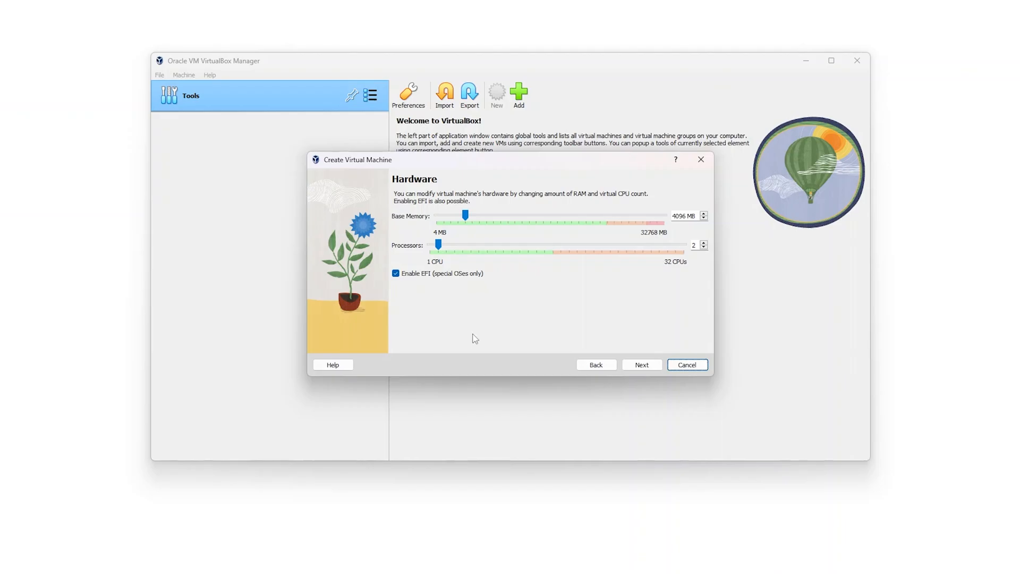
pyautogui.press('super')
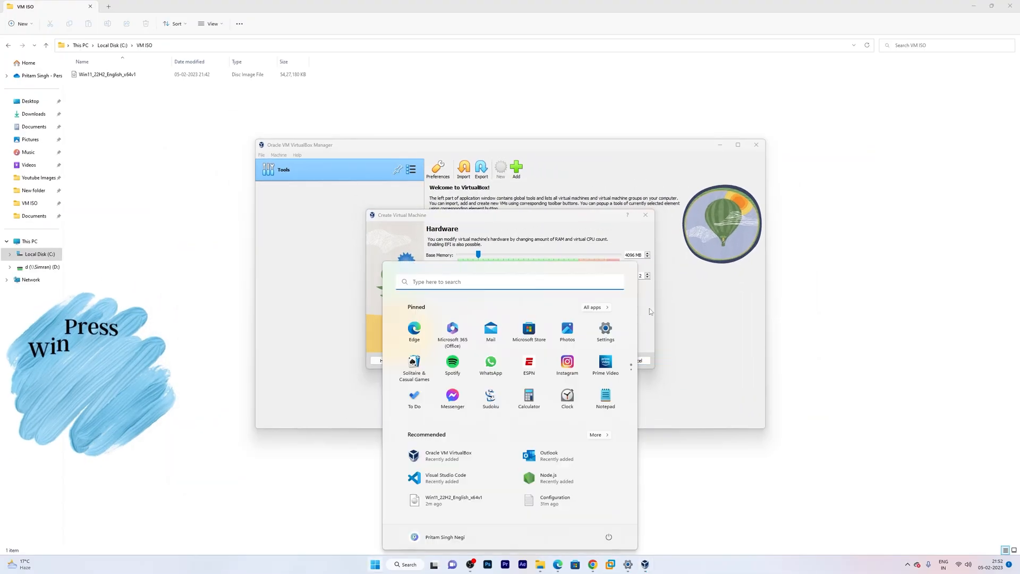
pyautogui.press('super')
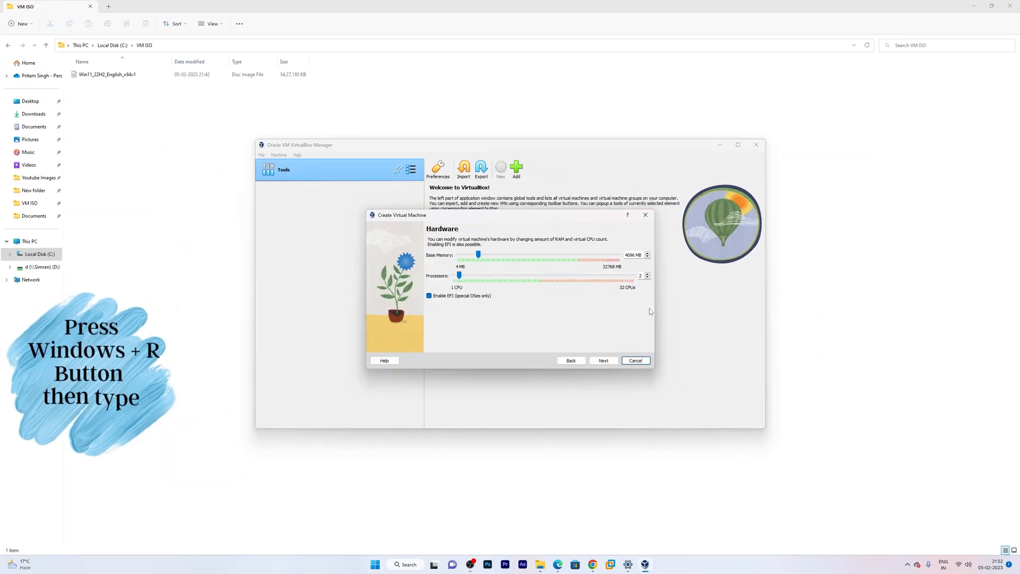
pyautogui.press('super+r')
pyautogui.write('msinfo32')
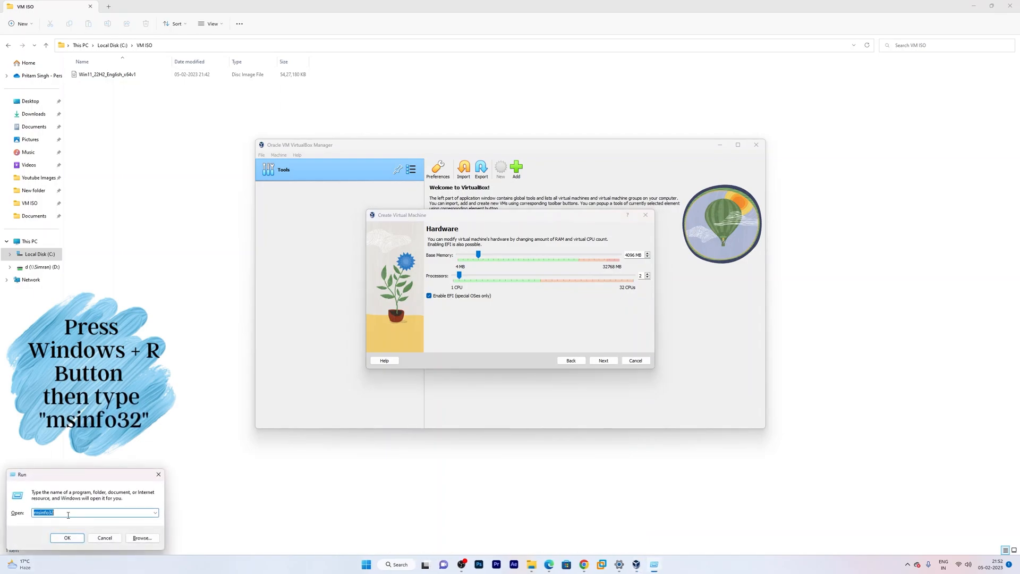
pyautogui.click(77, 540)
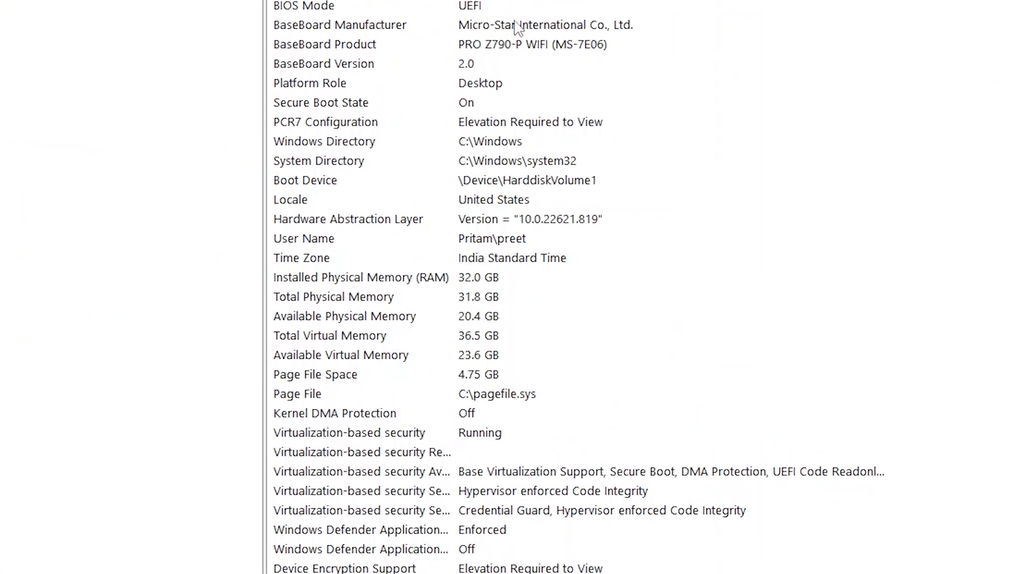
pyautogui.click(341, 280)
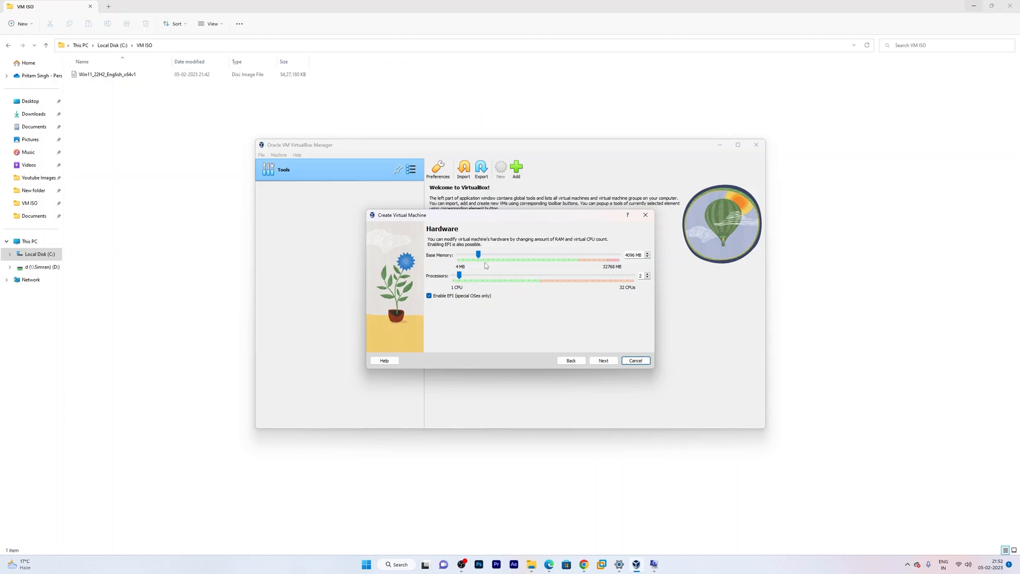
# - Raise base memory to 16384 MB and check the host CPU's 16 cores and 24 threads
pyautogui.moveTo(479, 254); pyautogui.dragTo(500, 255)
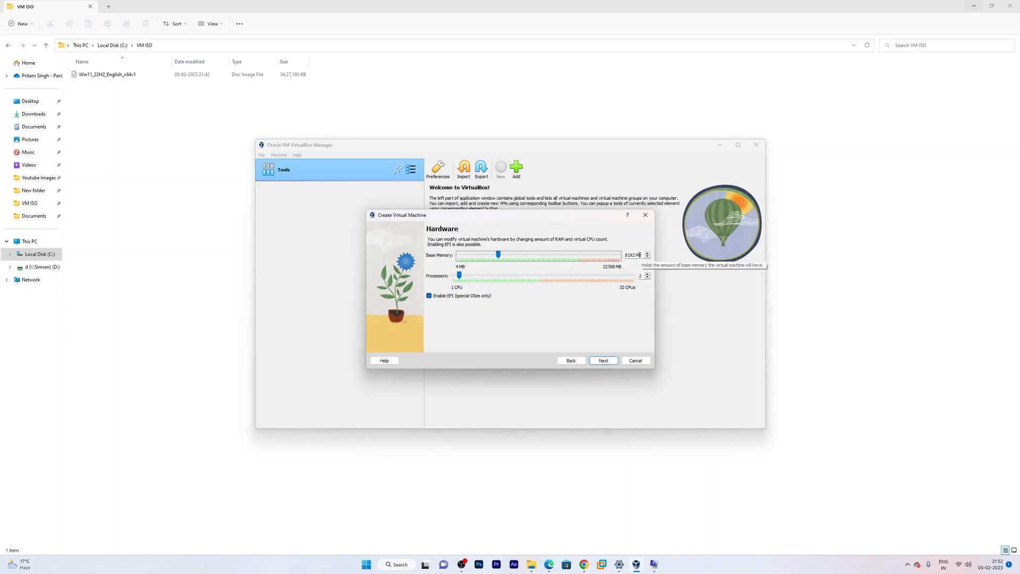
pyautogui.moveTo(499, 255); pyautogui.dragTo(539, 266)
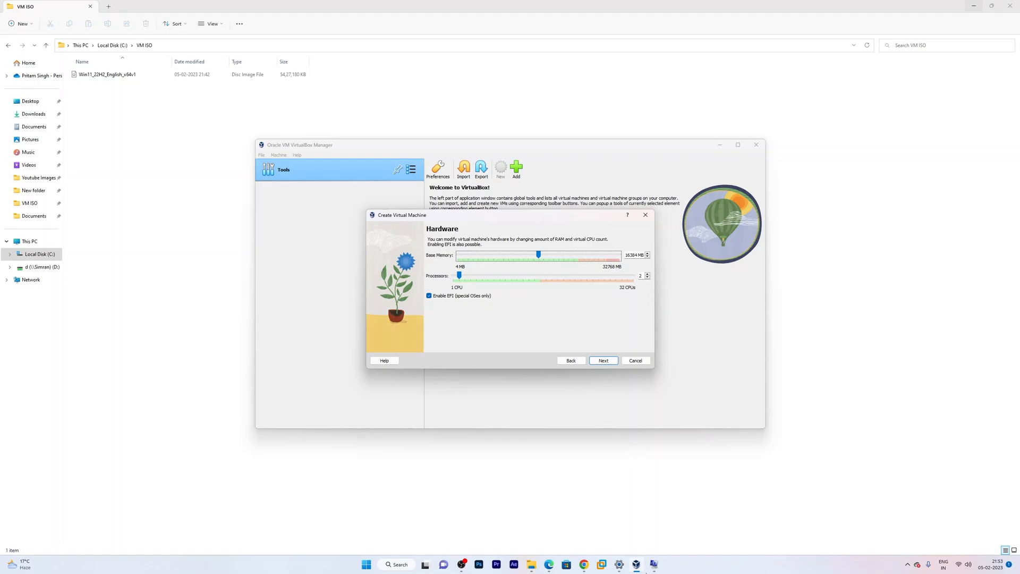
pyautogui.click(654, 564)
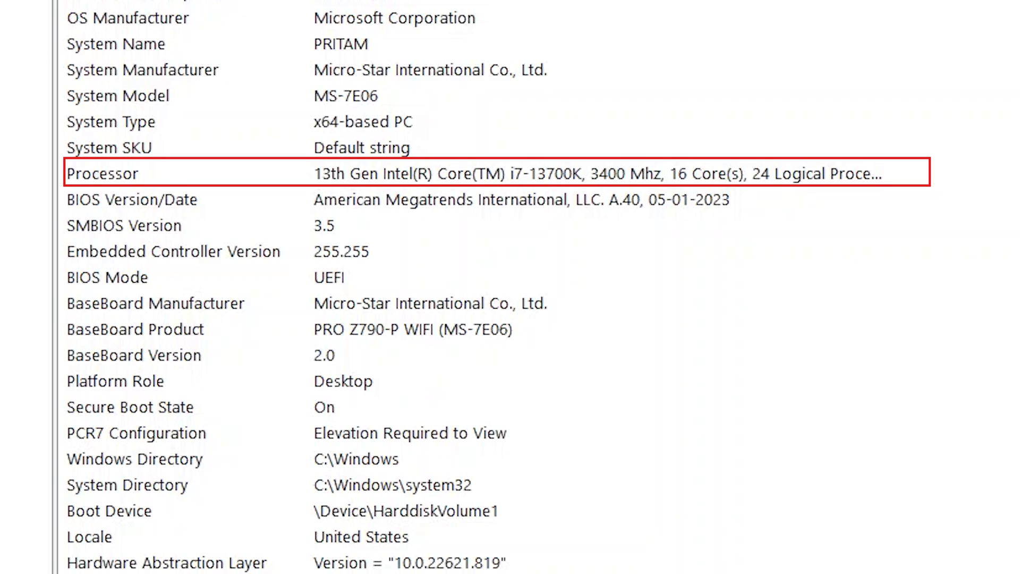
pyautogui.click(180, 175)
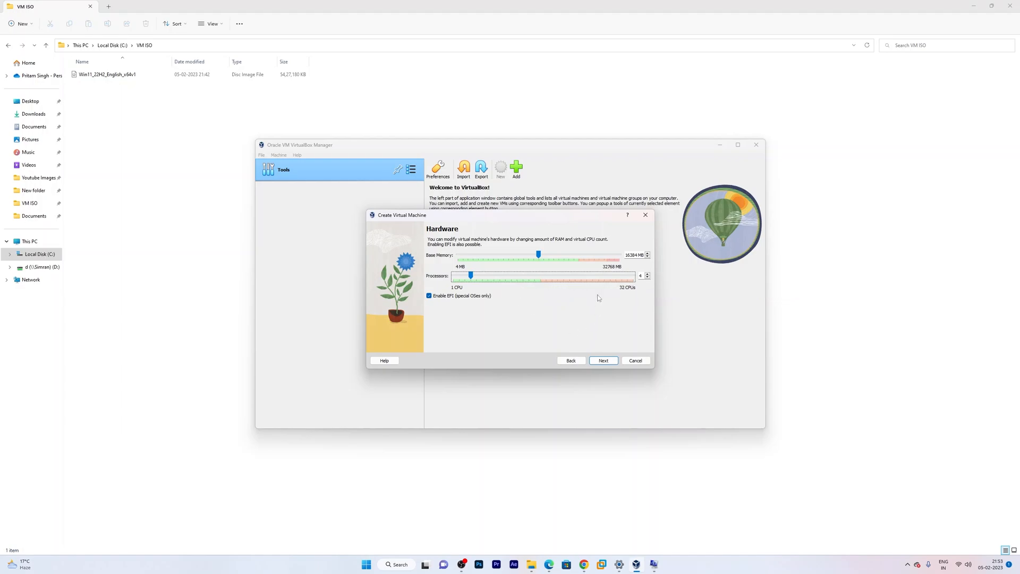
# - Keep the 80 GB virtual hard disk, review the summary, and finish creating the Windows 11 VM
pyautogui.click(606, 362)
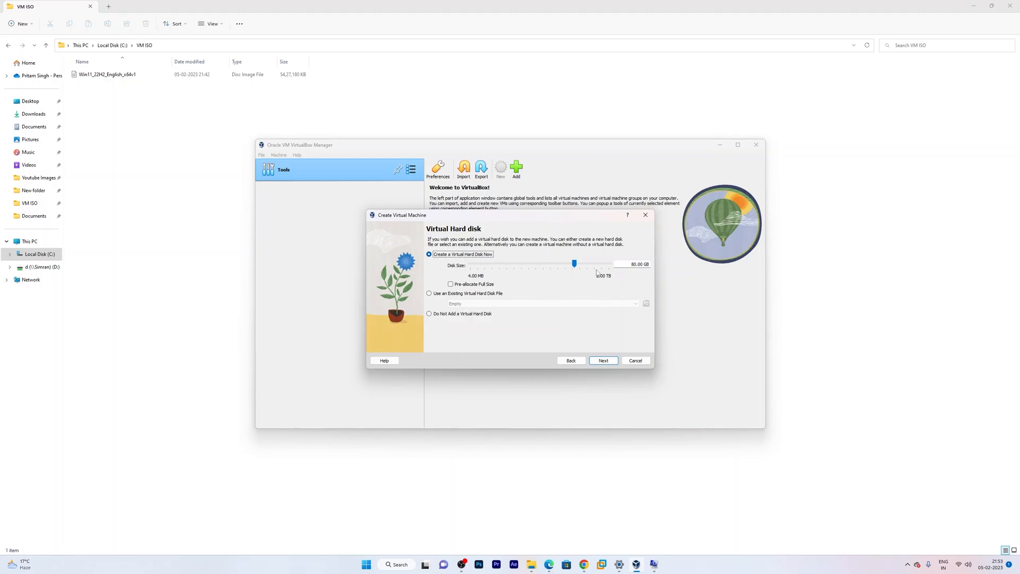
pyautogui.click(604, 360)
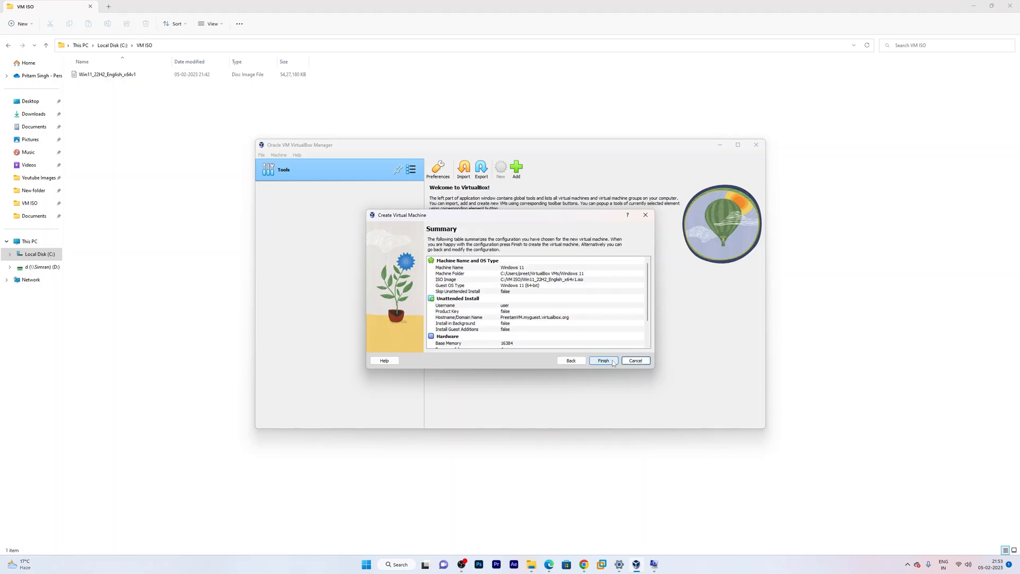
pyautogui.scroll(-2, 610, 336)
pyautogui.scroll(2, 608, 333)
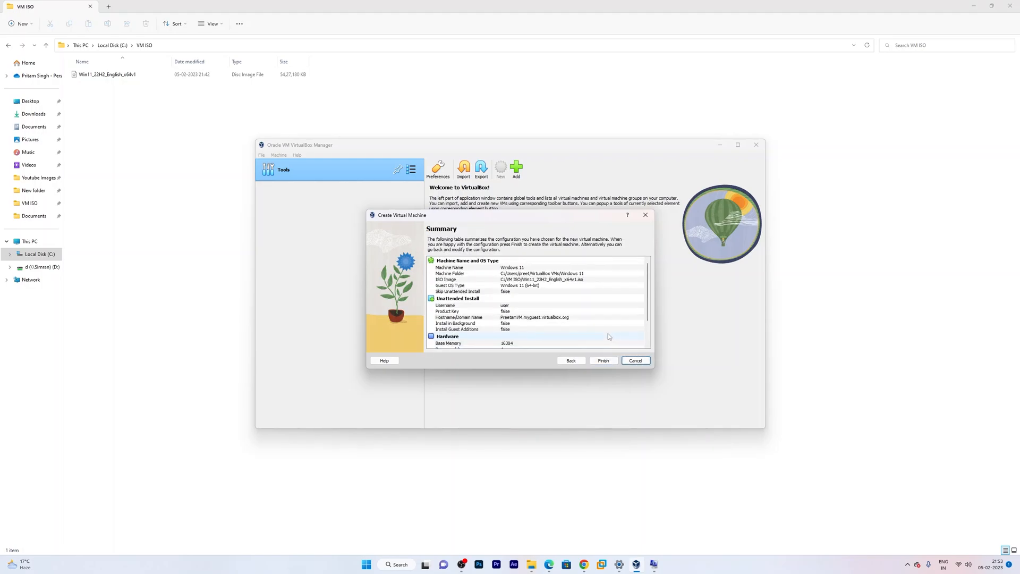
pyautogui.scroll(-2, 598, 317)
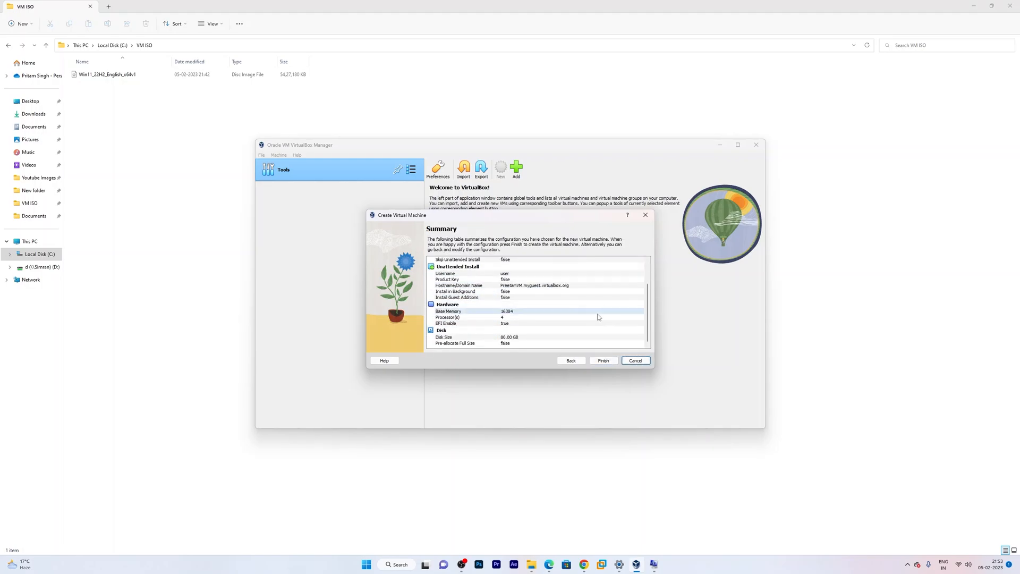
pyautogui.click(604, 361)
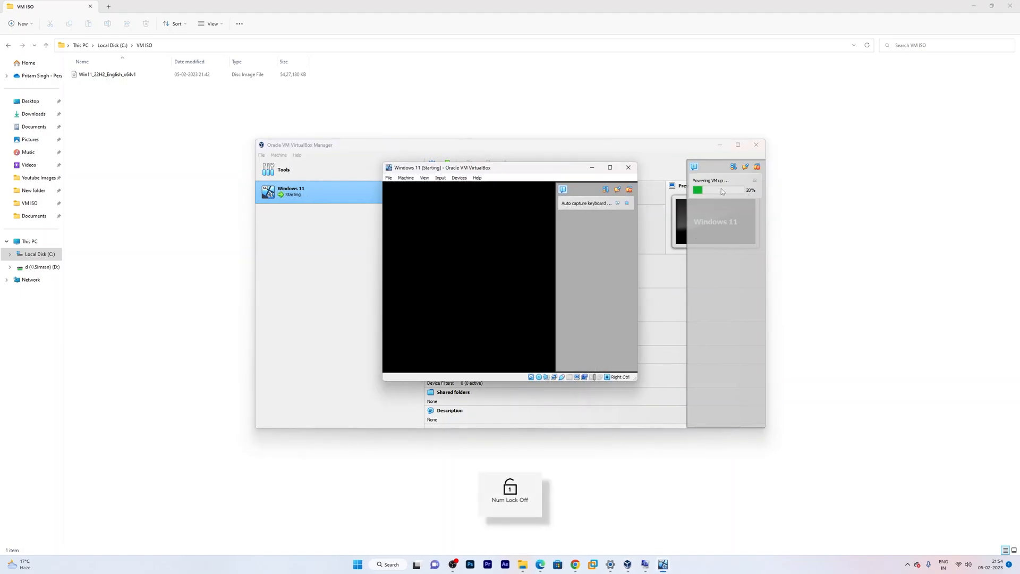
# - Move the running VM window aside and maximise it, then dismiss the guest Start menu after setup
pyautogui.moveTo(526, 168); pyautogui.dragTo(642, 240)
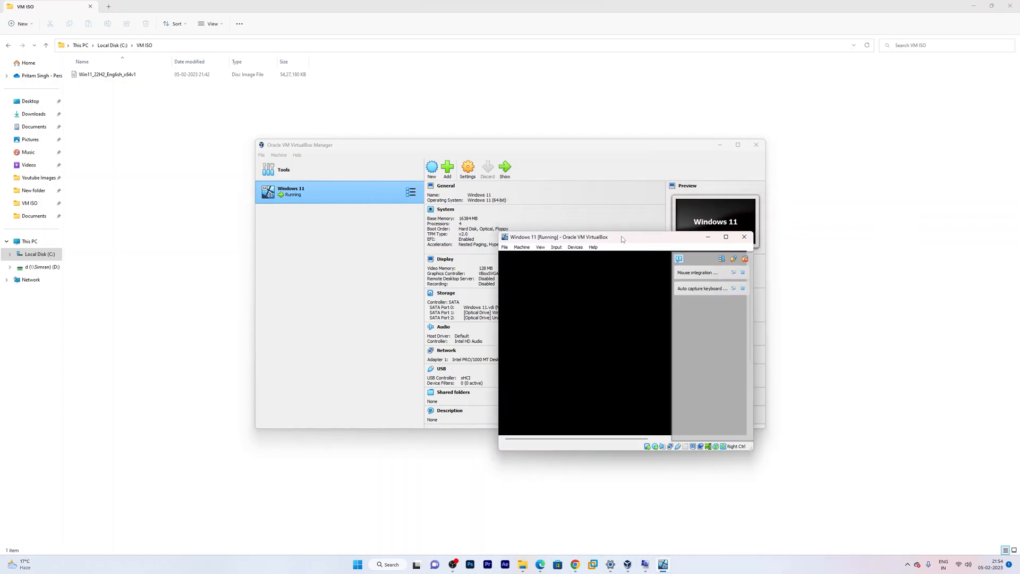
pyautogui.click(726, 237)
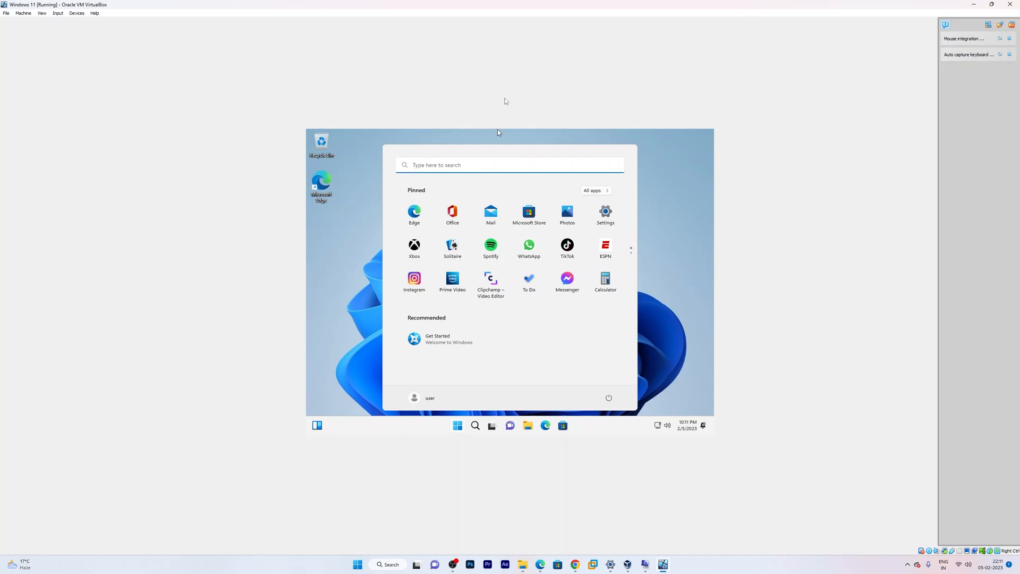
pyautogui.click(682, 174)
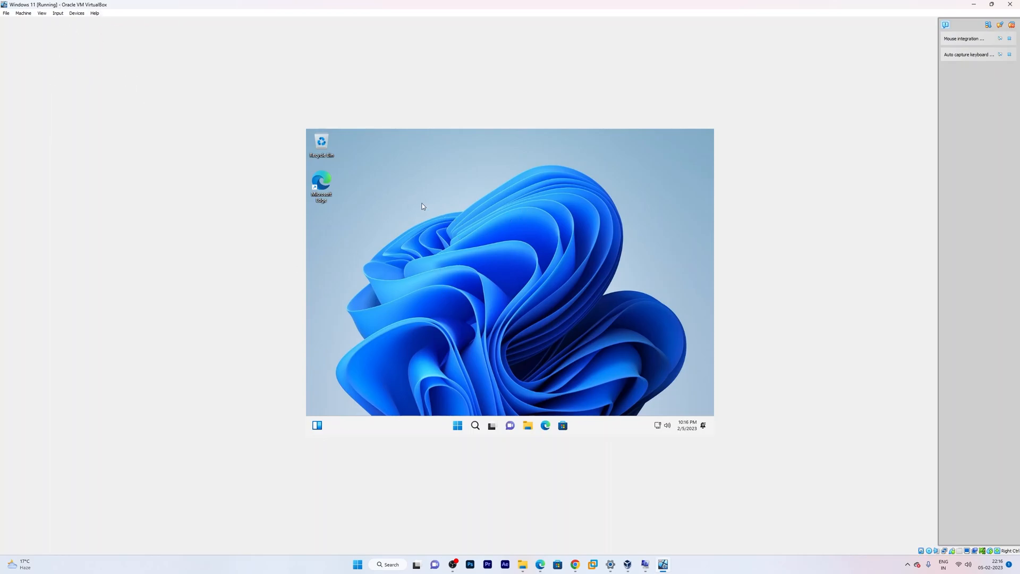
# - Insert the Guest Additions CD, open CD Drive (D:) in maximised Explorer, and run VBoxWindowsAdditions
pyautogui.click(72, 14)
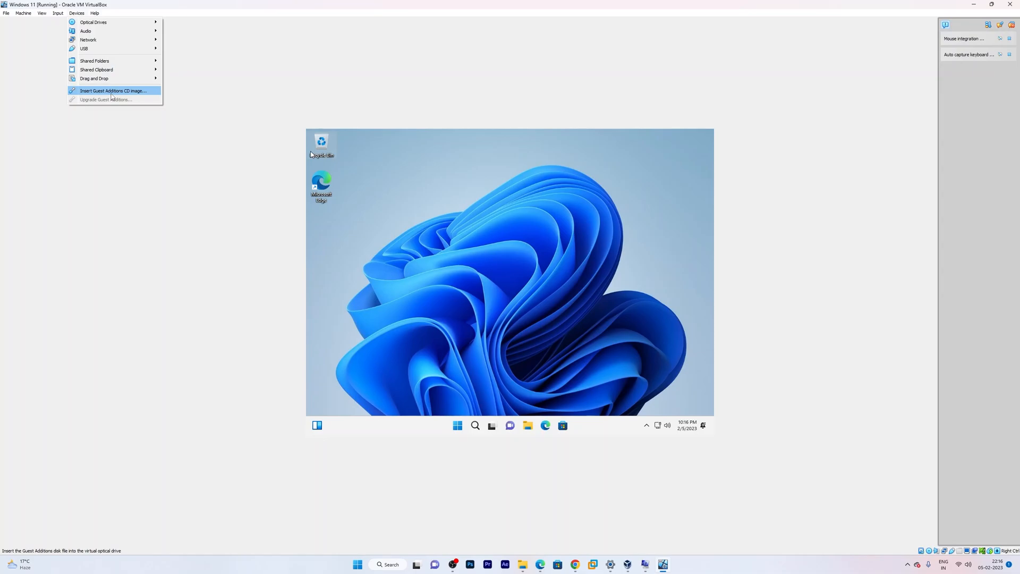
pyautogui.click(111, 93)
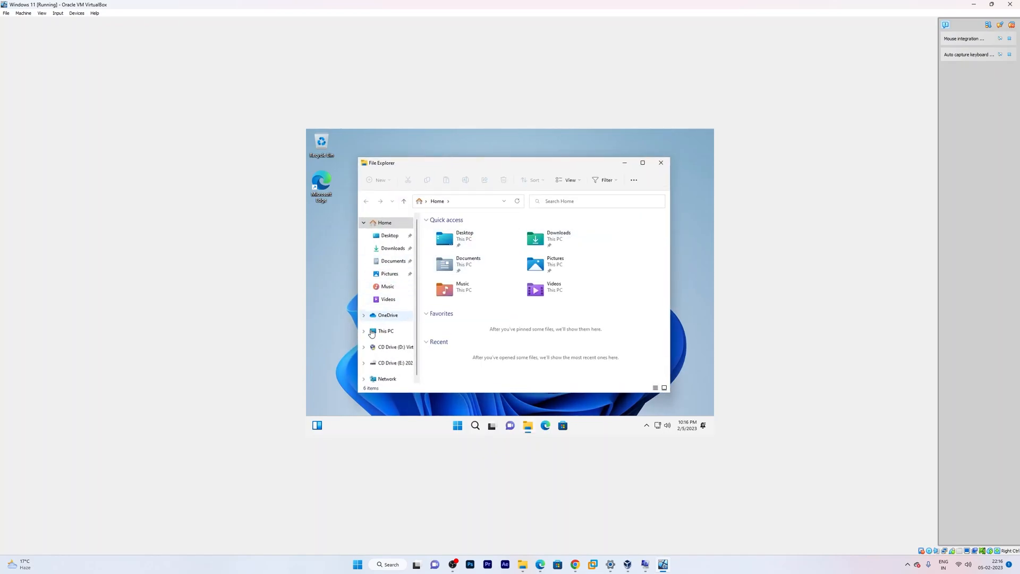
pyautogui.click(385, 335)
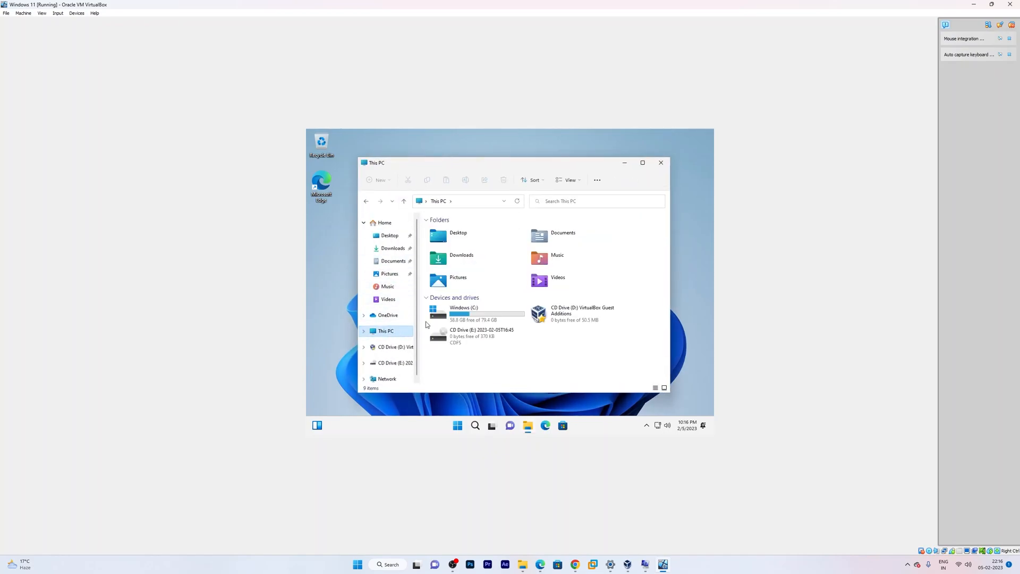
pyautogui.doubleClick(571, 314)
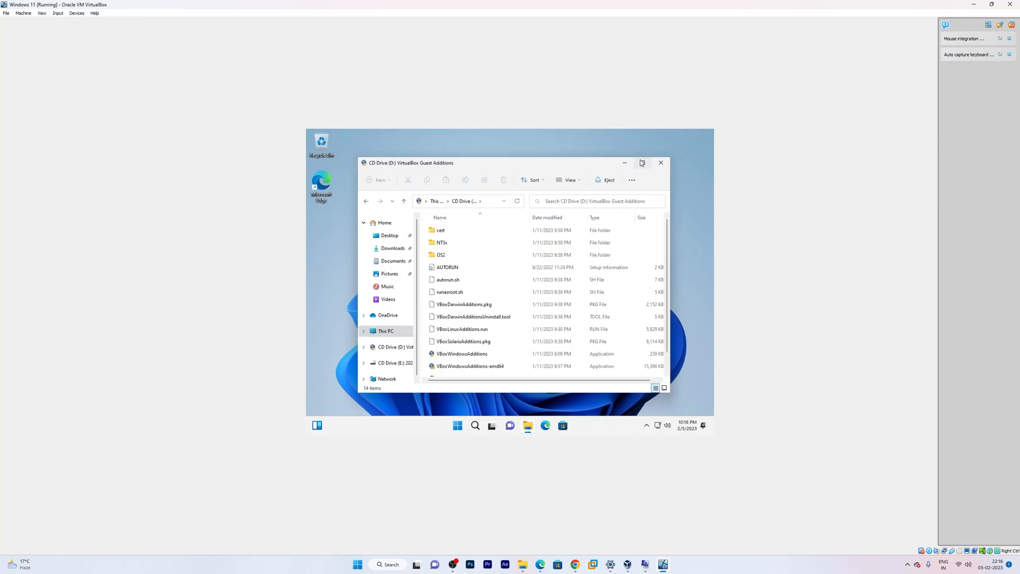
pyautogui.click(641, 163)
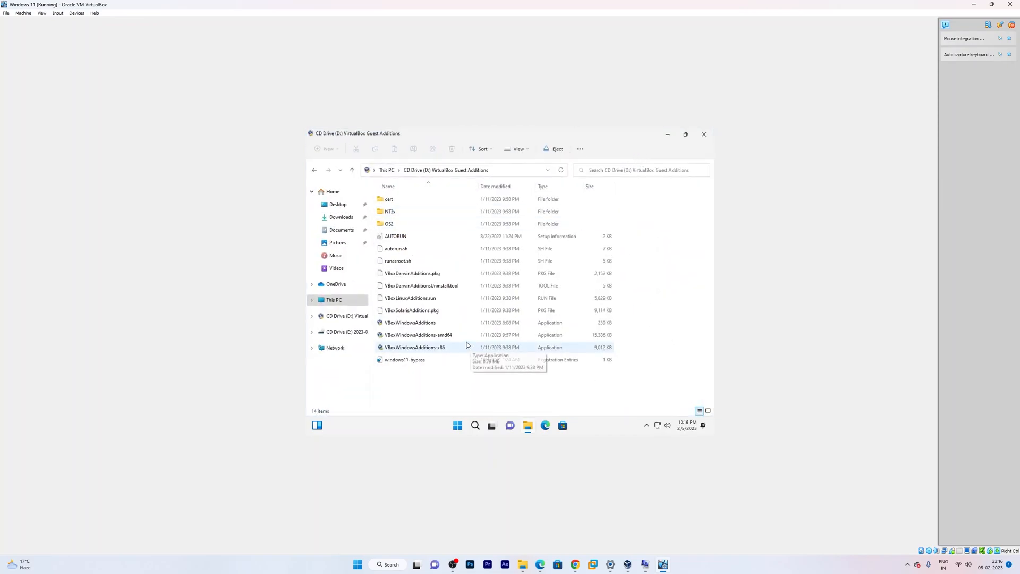
pyautogui.doubleClick(436, 324)
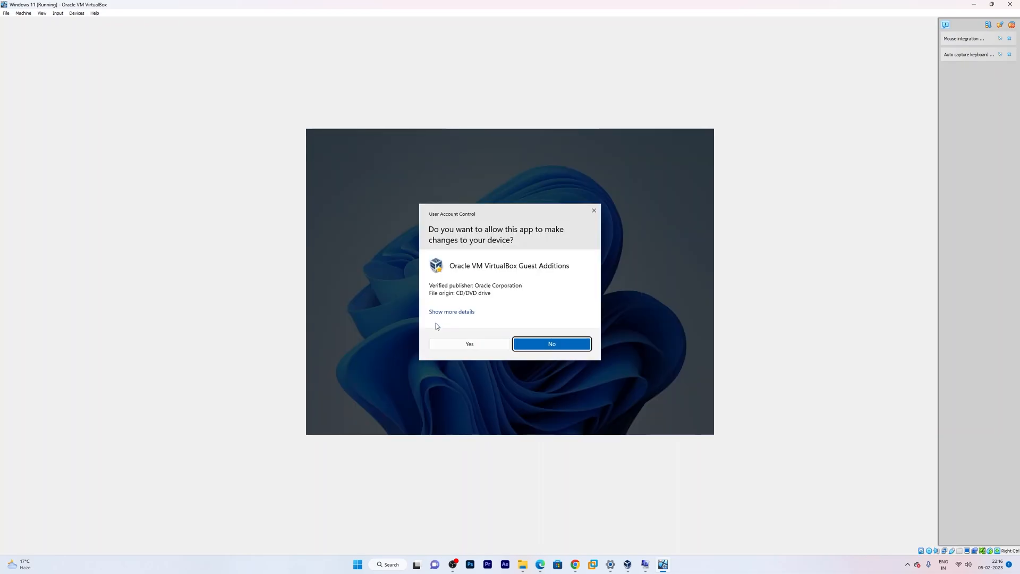
# - Approve the UAC prompt, install Guest Additions 7.0.6 with default location and components, and reboot now
pyautogui.click(458, 342)
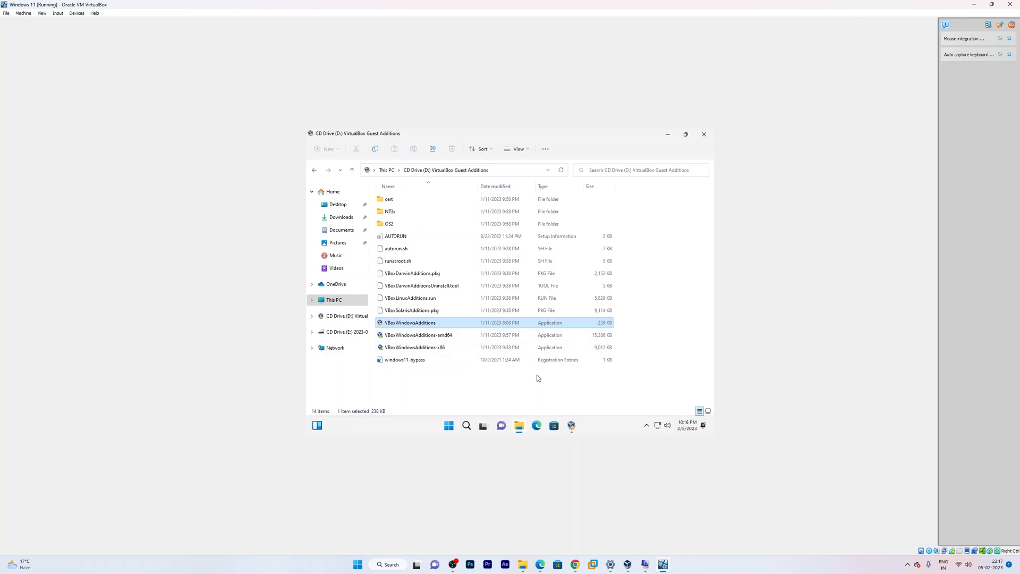
pyautogui.click(553, 340)
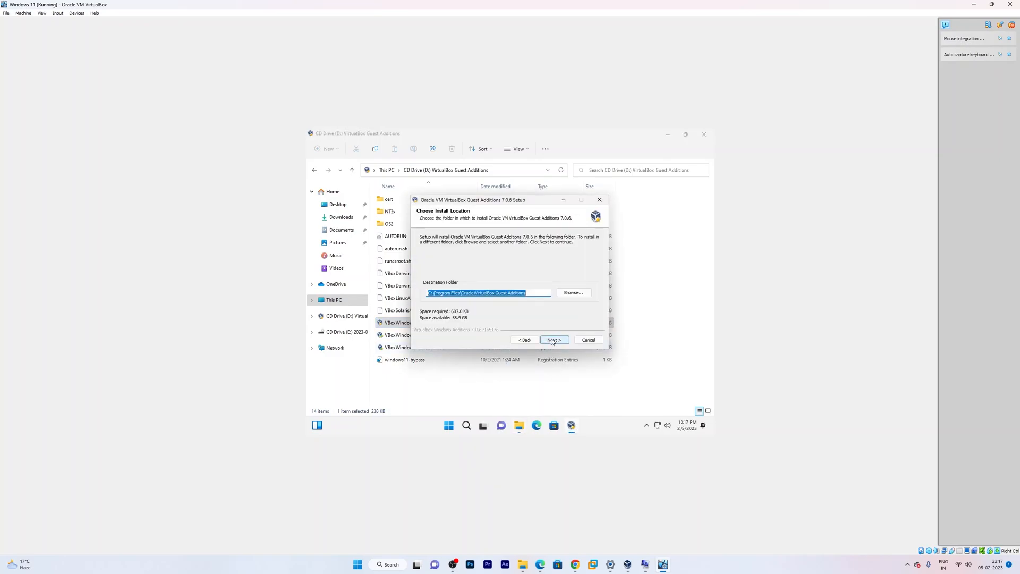
pyautogui.click(553, 340)
pyautogui.click(553, 340)
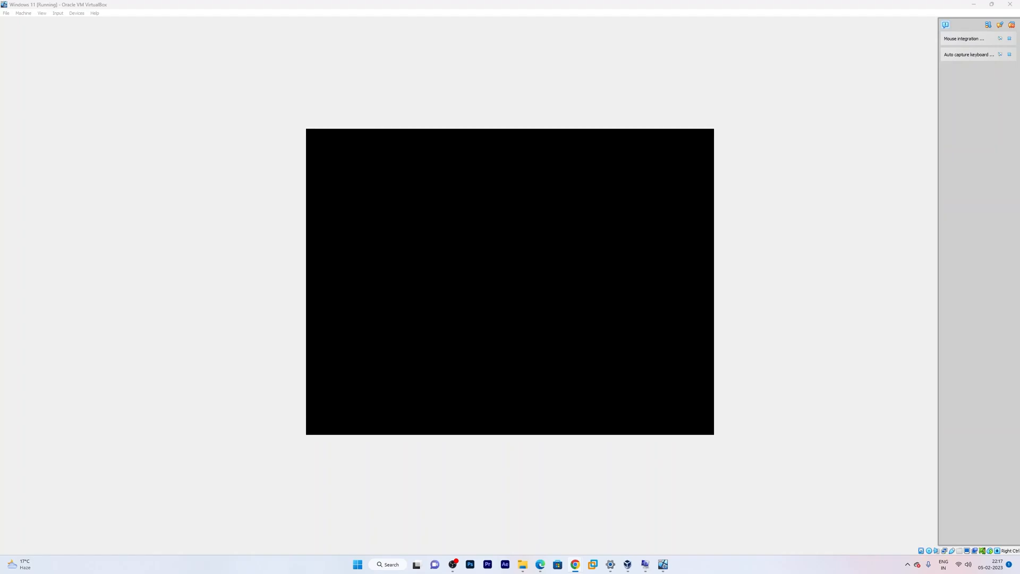
pyautogui.click(672, 245)
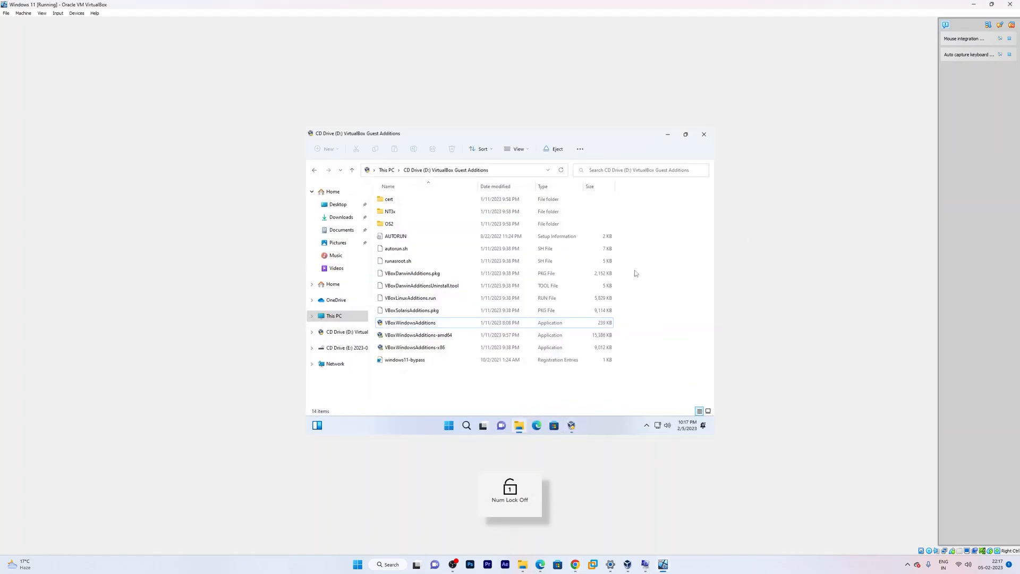
pyautogui.click(668, 135)
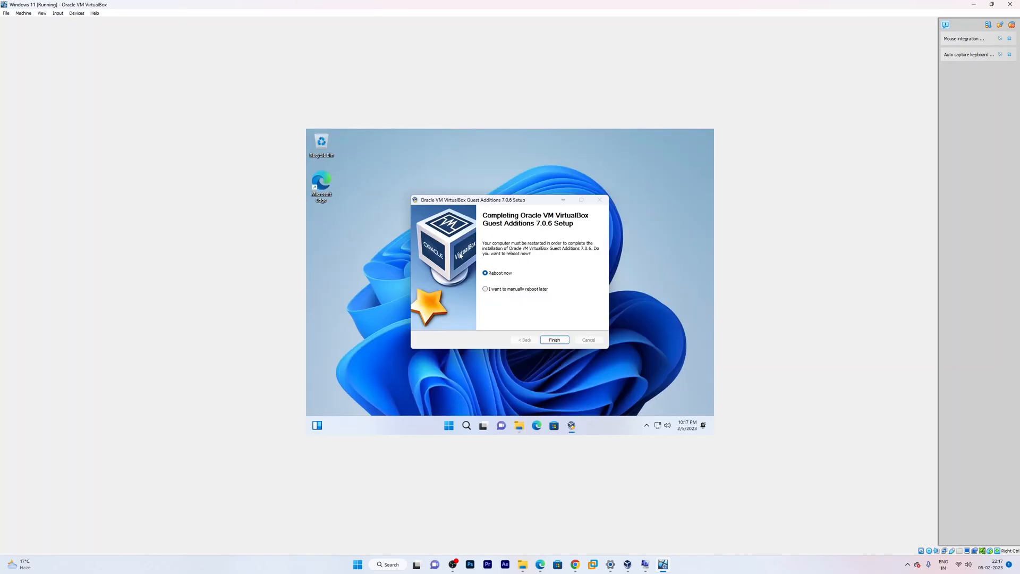
pyautogui.click(553, 339)
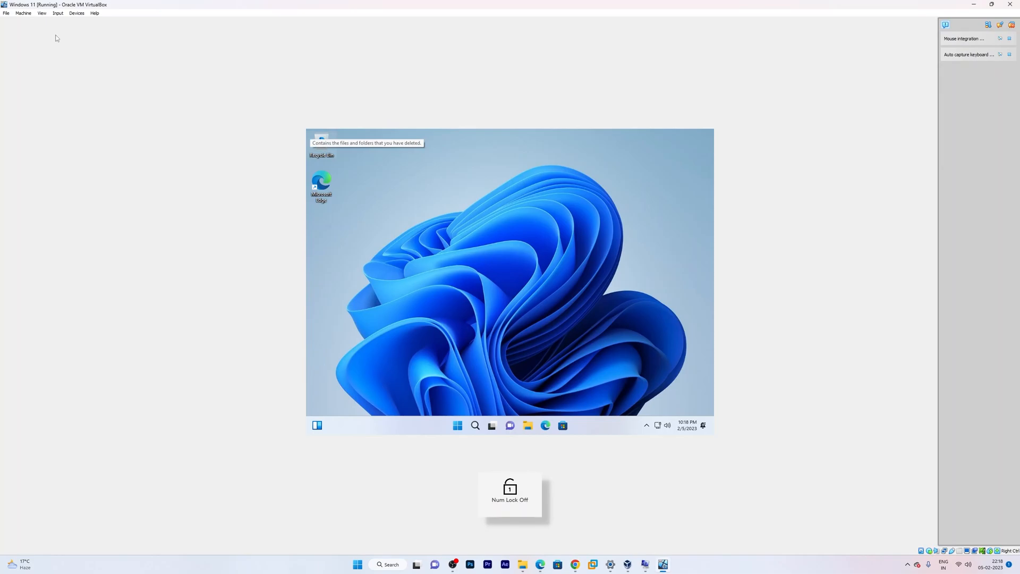
# - Switch the VM to full-screen mode from the View menu
pyautogui.click(42, 13)
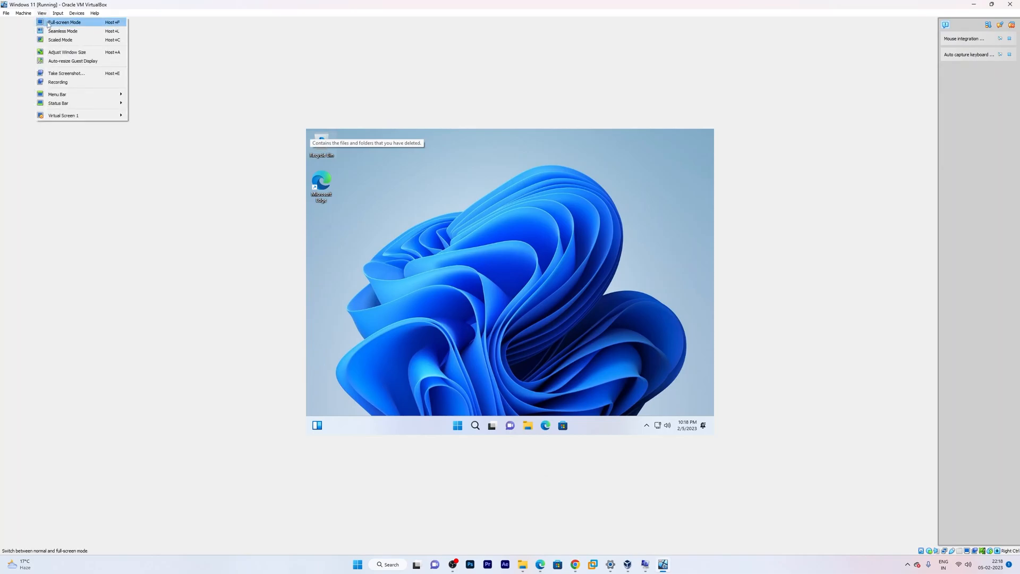
pyautogui.click(49, 23)
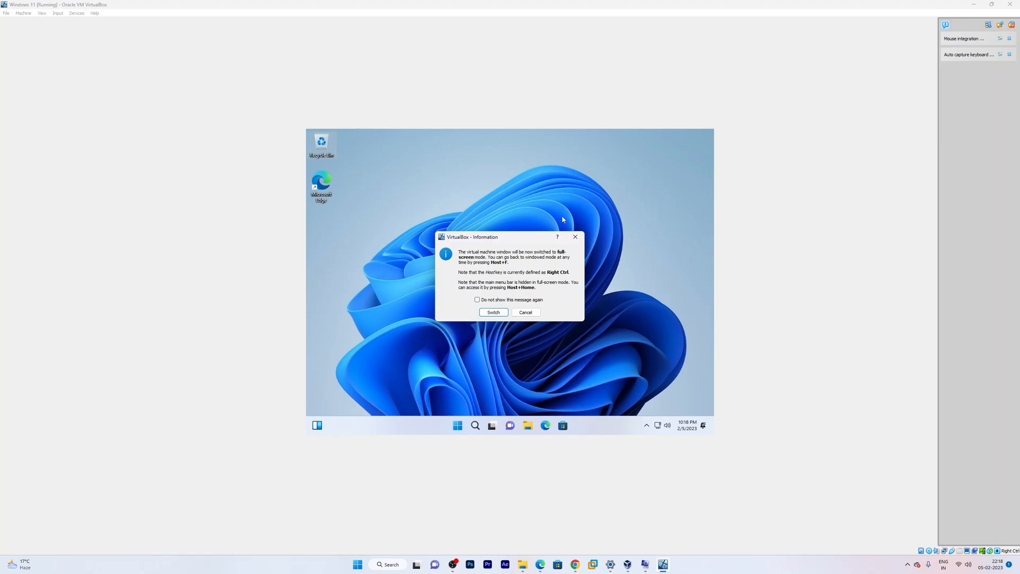
pyautogui.click(489, 315)
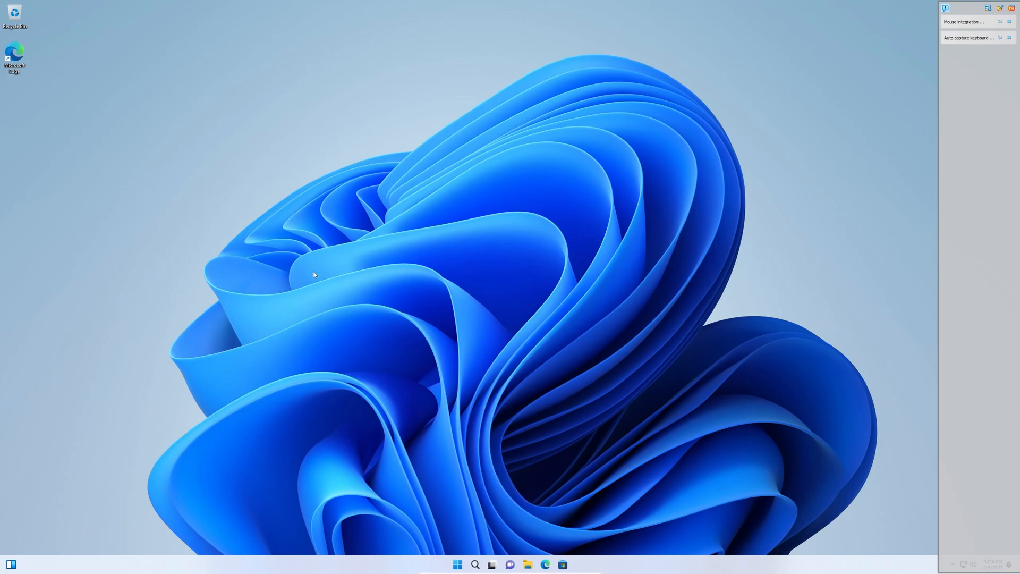
# - Refresh the guest desktop and collapse the VirtualBox notification side panel
pyautogui.rightClick(399, 214)
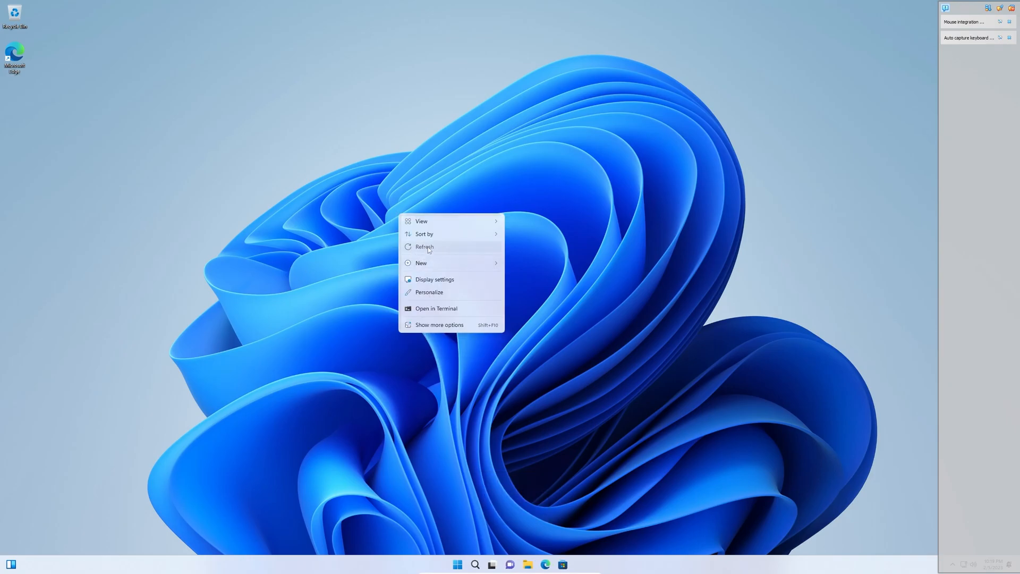
pyautogui.click(428, 249)
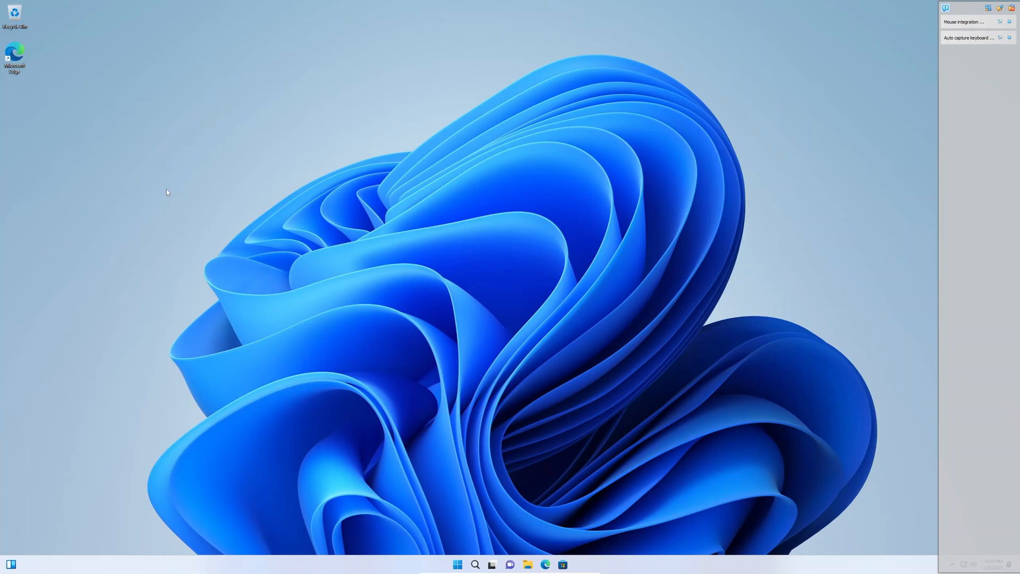
pyautogui.click(946, 8)
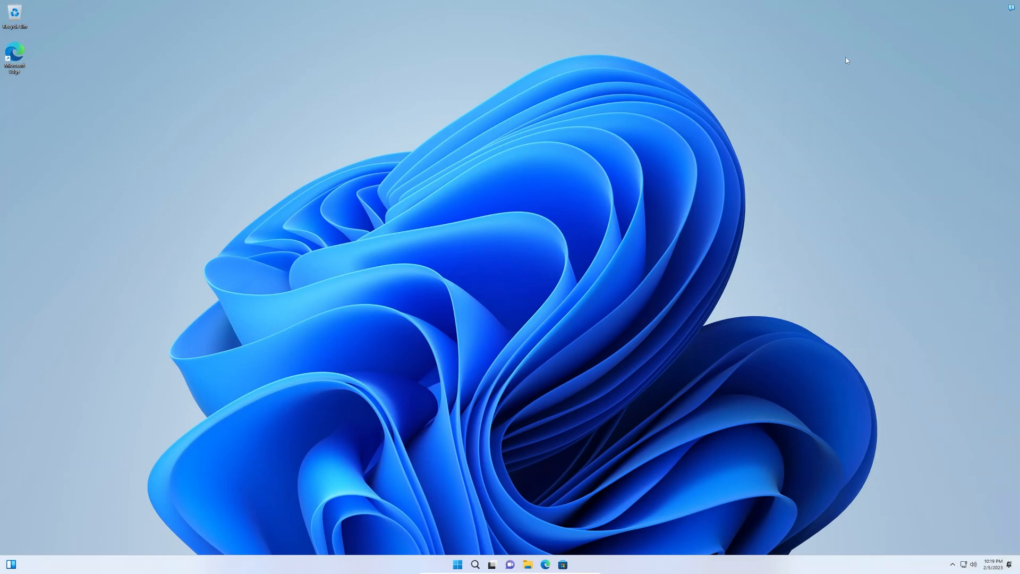
pyautogui.rightClick(447, 208)
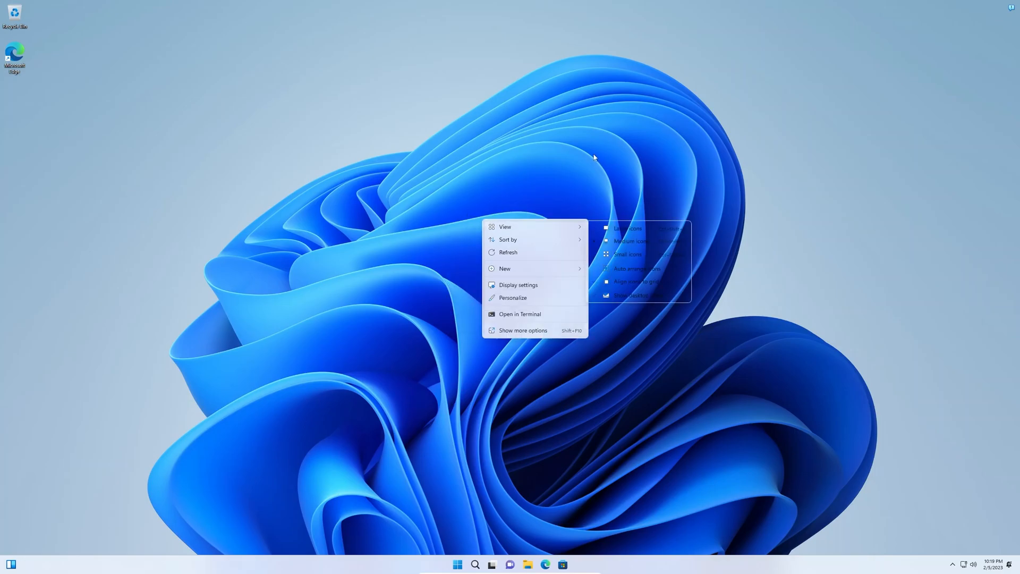
pyautogui.click(594, 157)
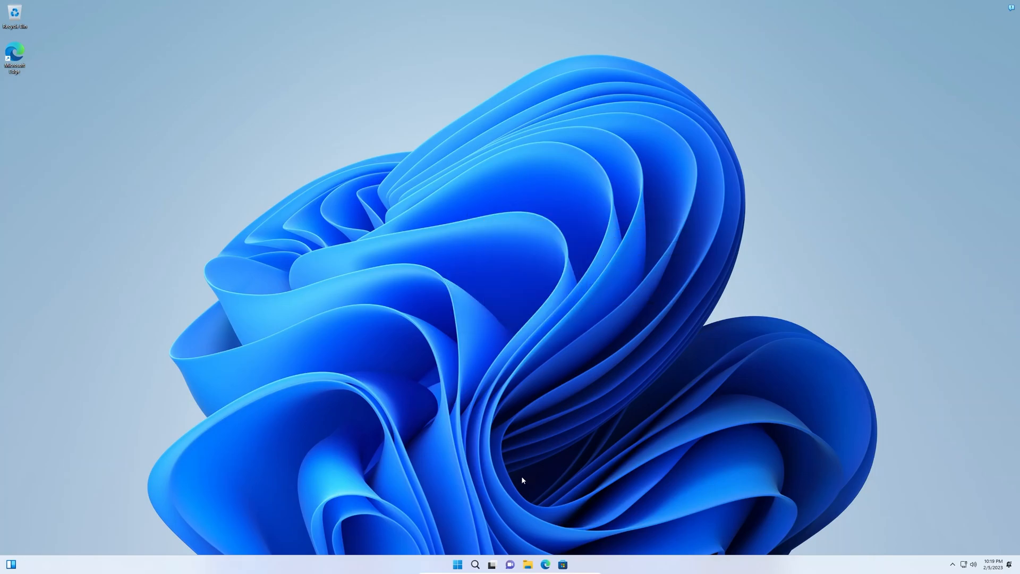